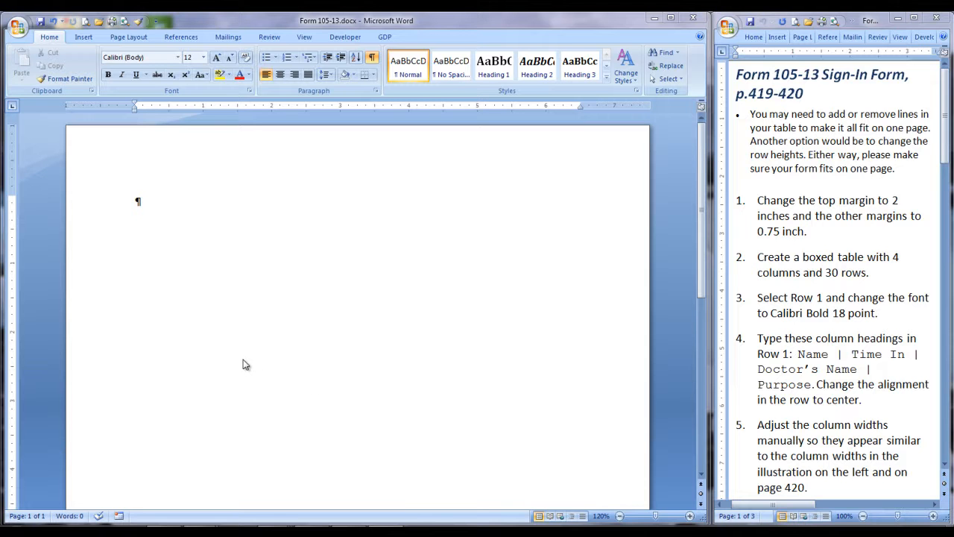
Step: Open the custom margin settings for the blank document and set the top margin to 2 inches
{"action": "left_click", "coordinate": [138, 206]}
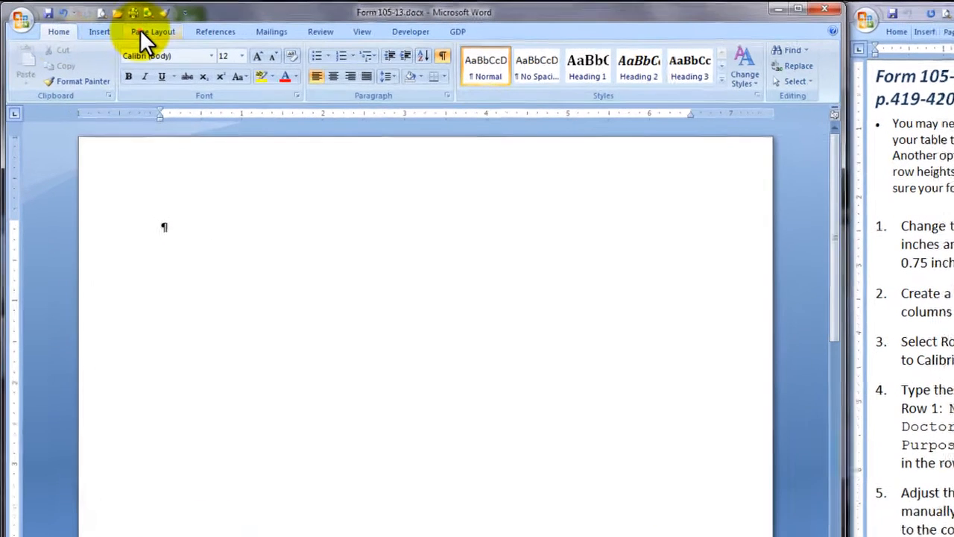
{"action": "left_click", "coordinate": [119, 37]}
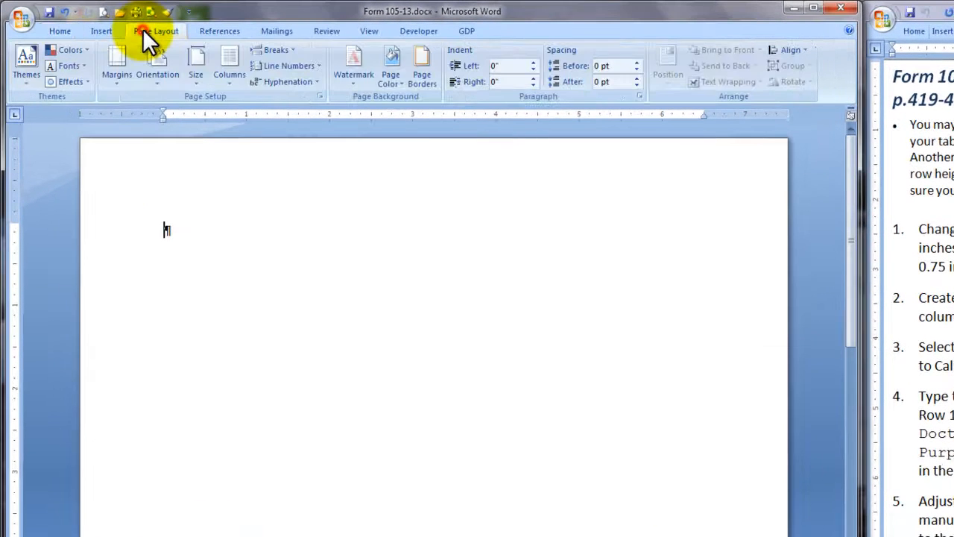
{"action": "left_click", "coordinate": [116, 84]}
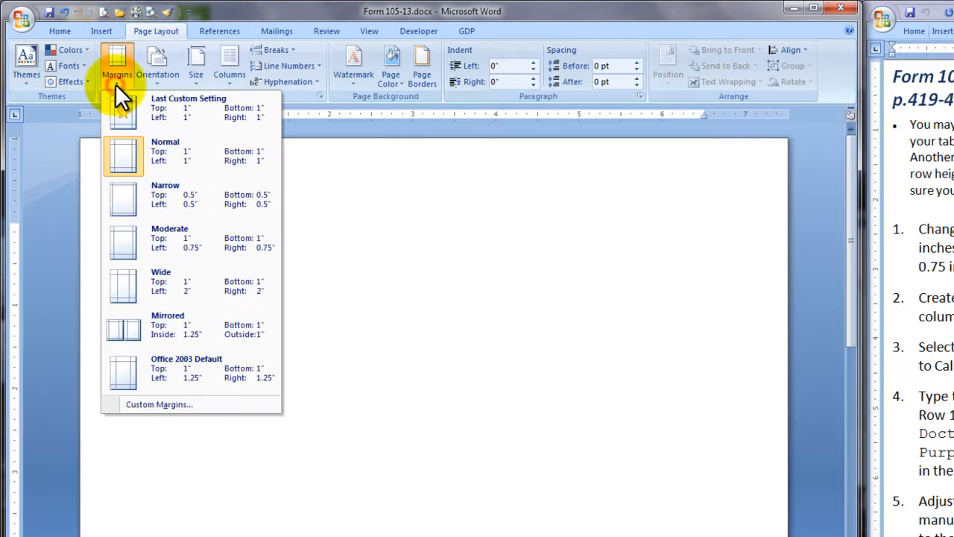
{"action": "left_click", "coordinate": [151, 405]}
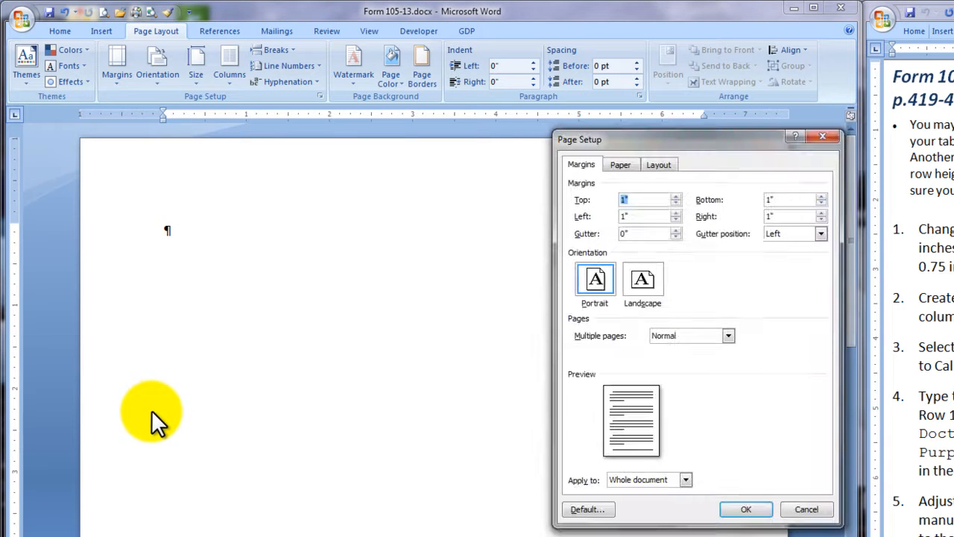
{"action": "left_click", "coordinate": [676, 196]}
{"action": "left_click", "coordinate": [676, 197]}
{"action": "left_click", "coordinate": [675, 197]}
{"action": "left_click", "coordinate": [675, 196]}
{"action": "left_click", "coordinate": [675, 196]}
{"action": "left_click", "coordinate": [676, 196]}
{"action": "left_click", "coordinate": [674, 196]}
{"action": "left_click", "coordinate": [675, 196]}
{"action": "left_click", "coordinate": [675, 196]}
{"action": "left_click", "coordinate": [675, 196]}
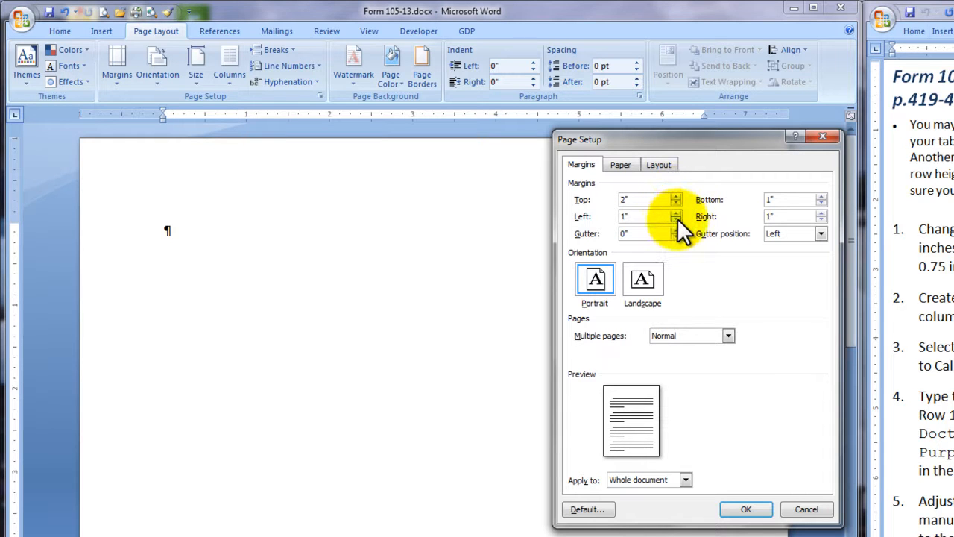
Step: Set the left, bottom and right margins to 0.75 inch and apply the page setup to the whole document
{"action": "left_click", "coordinate": [675, 219]}
{"action": "left_click", "coordinate": [675, 219]}
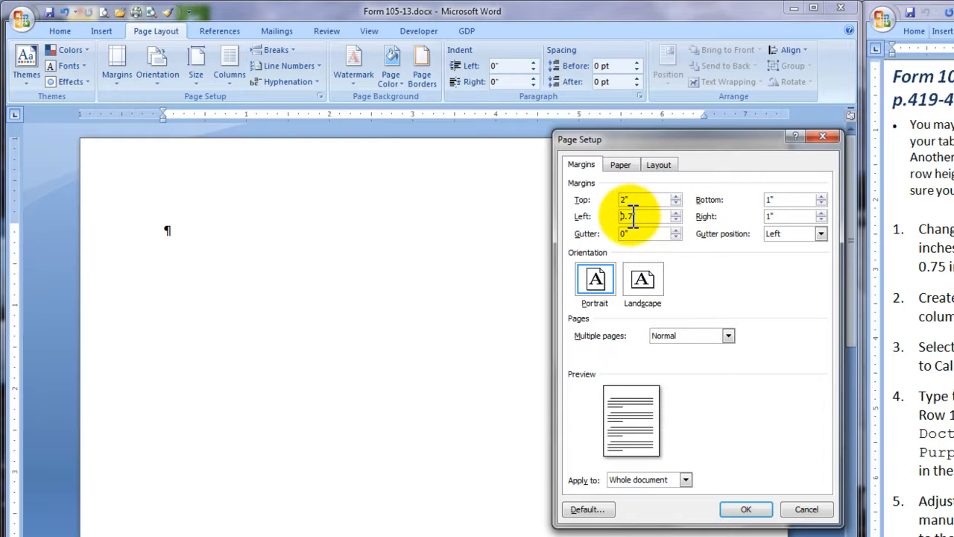
{"action": "left_click", "coordinate": [634, 217]}
{"action": "type", "text": "5"}
{"action": "double_click", "coordinate": [776, 200]}
{"action": "type", "text": "0.75"}
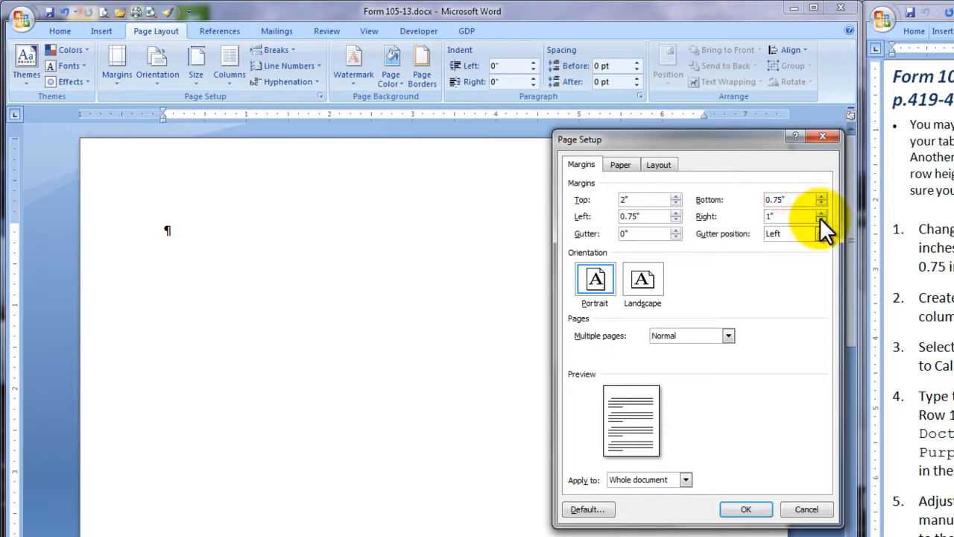
{"action": "key", "text": "Tab"}
{"action": "type", "text": "0.75"}
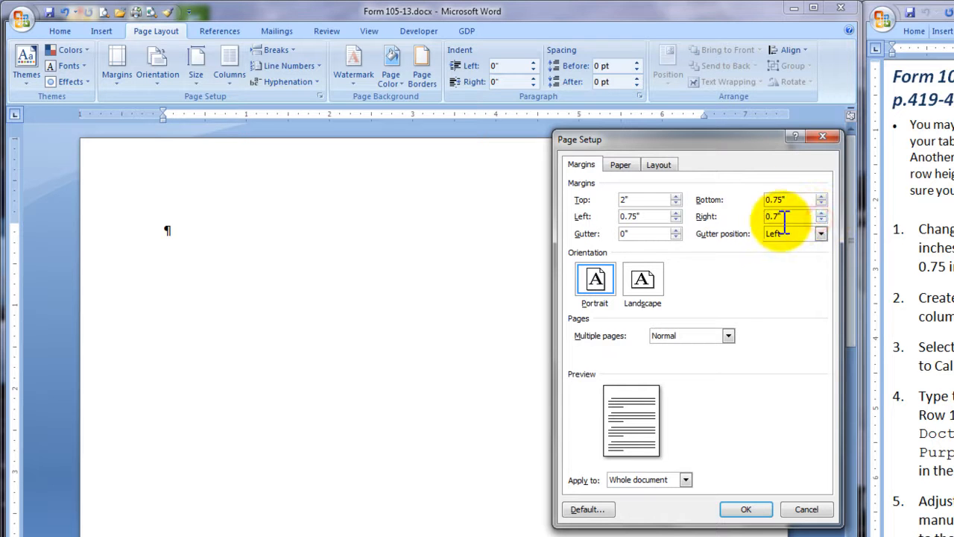
{"action": "left_click", "coordinate": [746, 510]}
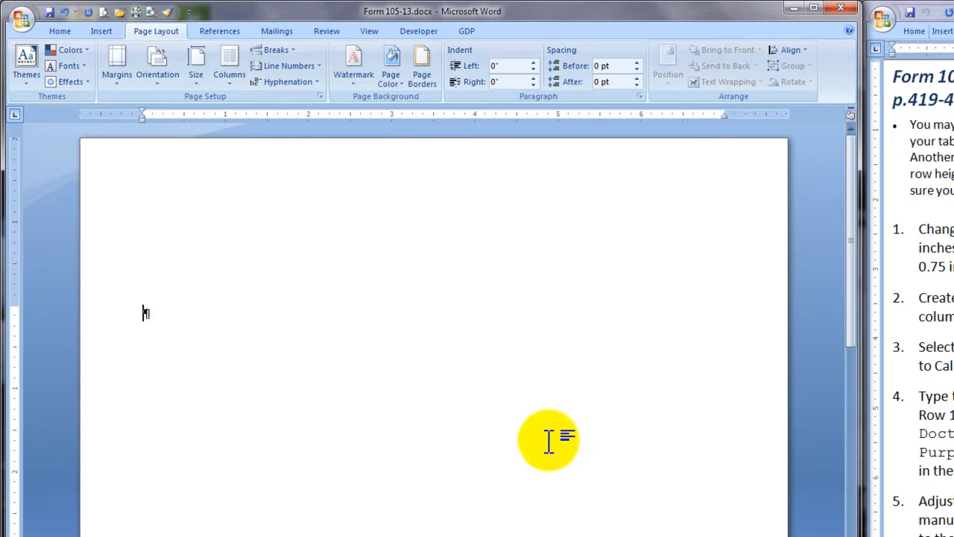
Step: Insert a table with 4 columns and 30 rows at the insertion point
{"action": "left_click", "coordinate": [103, 30]}
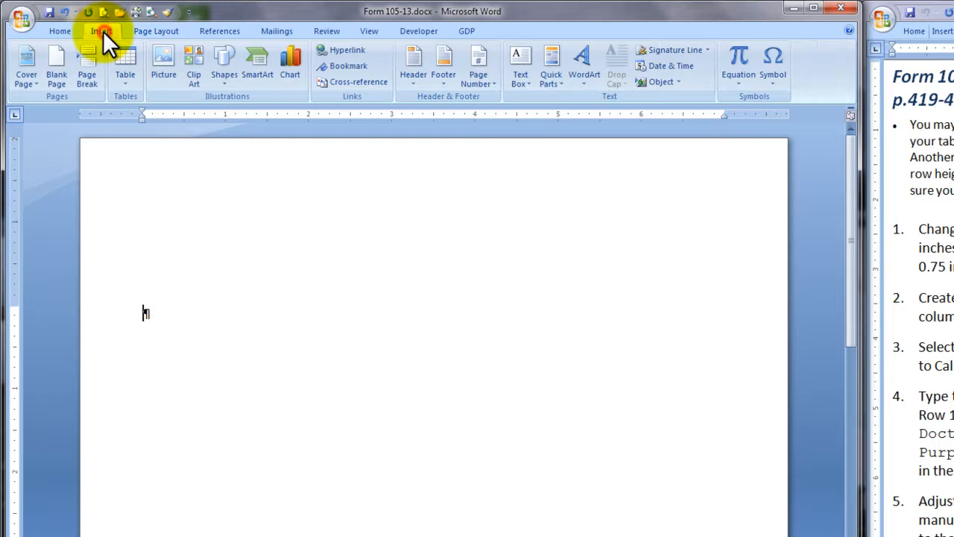
{"action": "left_click", "coordinate": [129, 79]}
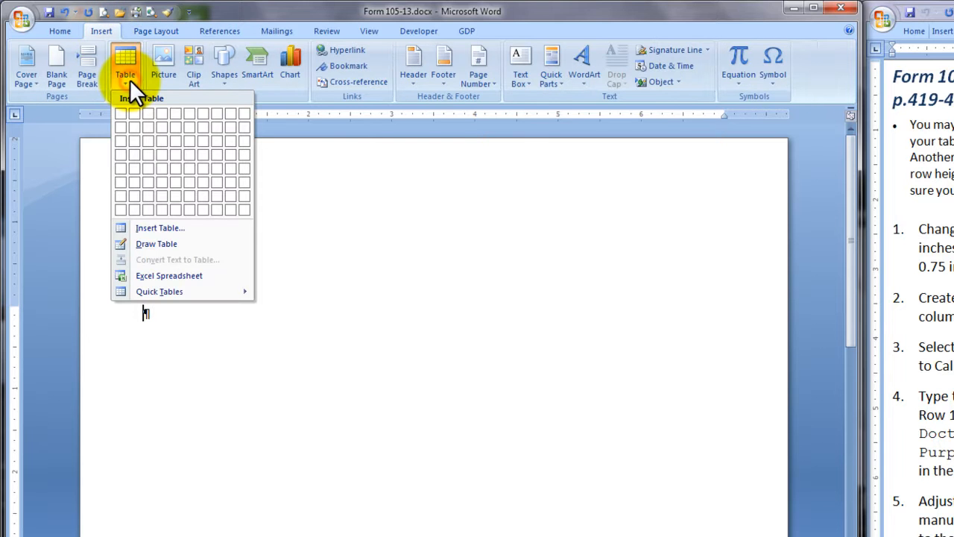
{"action": "left_click", "coordinate": [165, 231]}
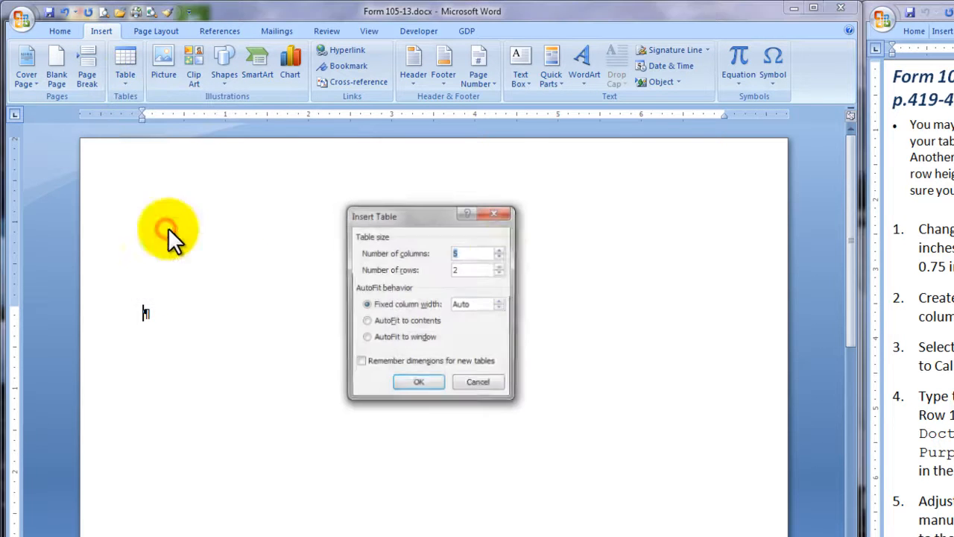
{"action": "left_click", "coordinate": [500, 257]}
{"action": "left_click", "coordinate": [474, 270]}
{"action": "double_click", "coordinate": [473, 271]}
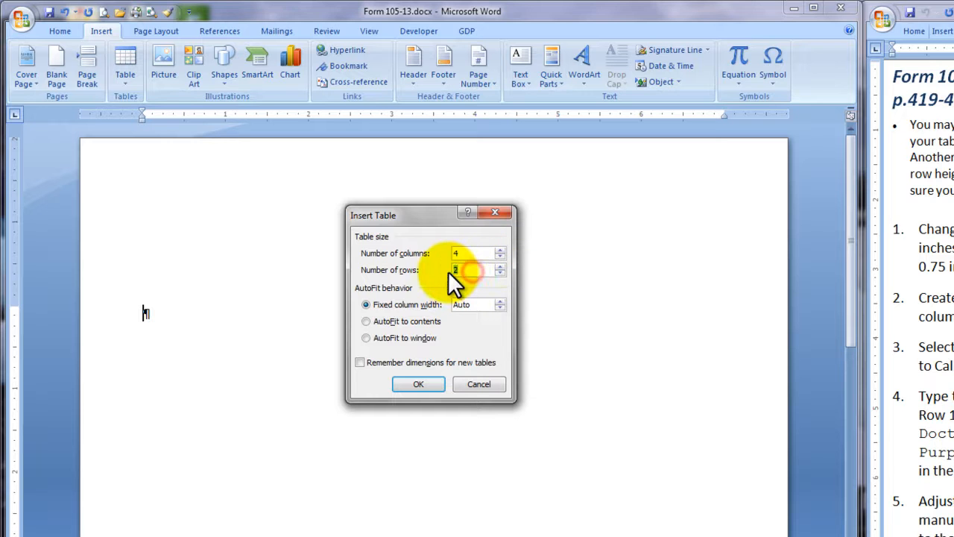
{"action": "type", "text": "30"}
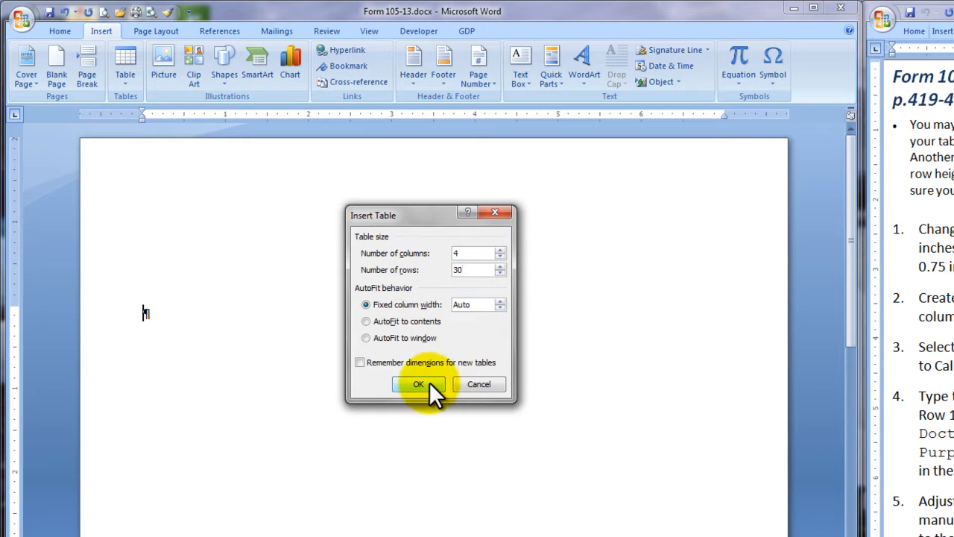
{"action": "left_click", "coordinate": [427, 383]}
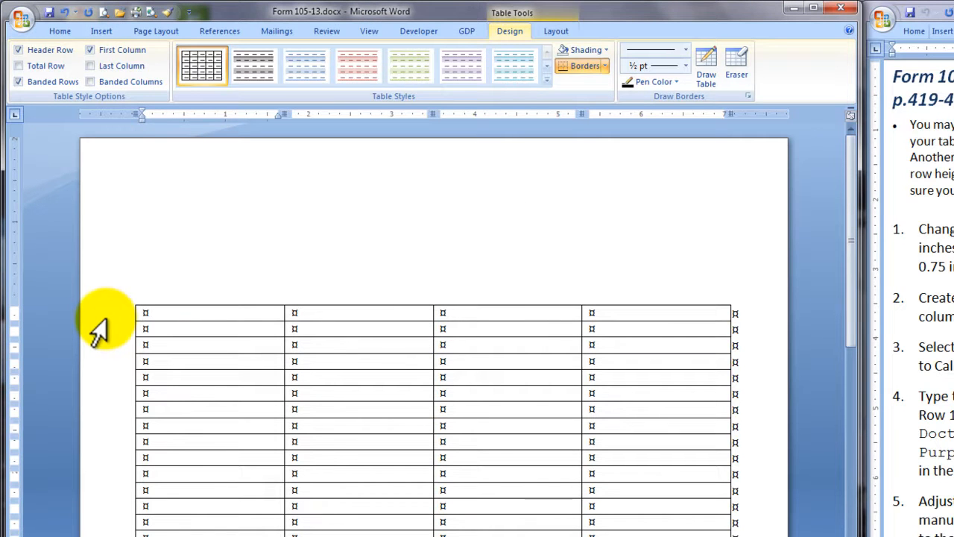
Step: Format the table's first row as bold with an 18 point font size
{"action": "left_click", "coordinate": [92, 319]}
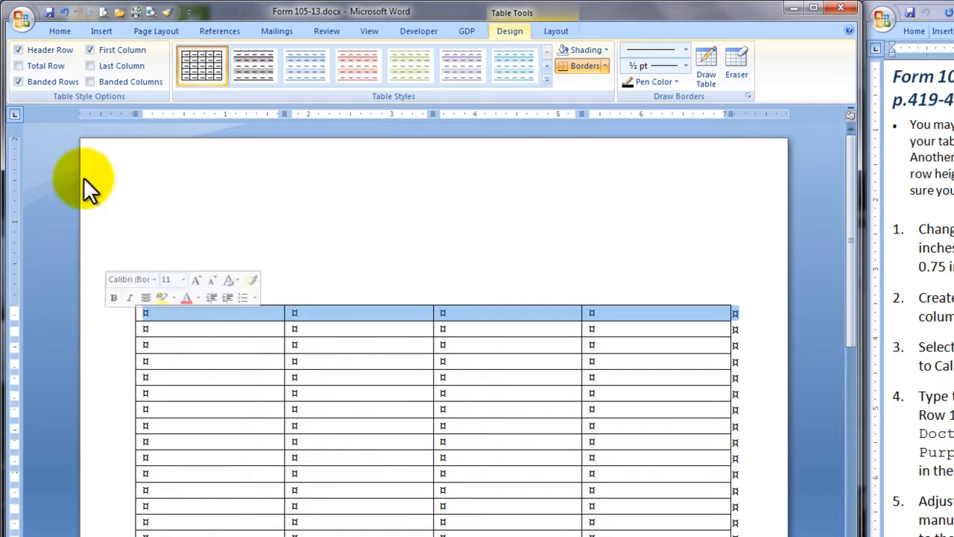
{"action": "left_click", "coordinate": [58, 30]}
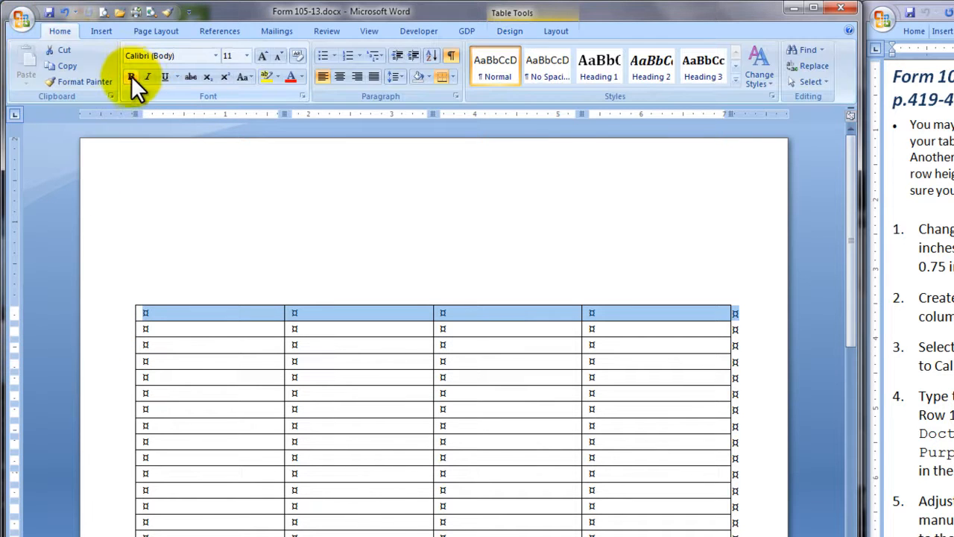
{"action": "left_click", "coordinate": [135, 74]}
{"action": "left_click", "coordinate": [246, 56]}
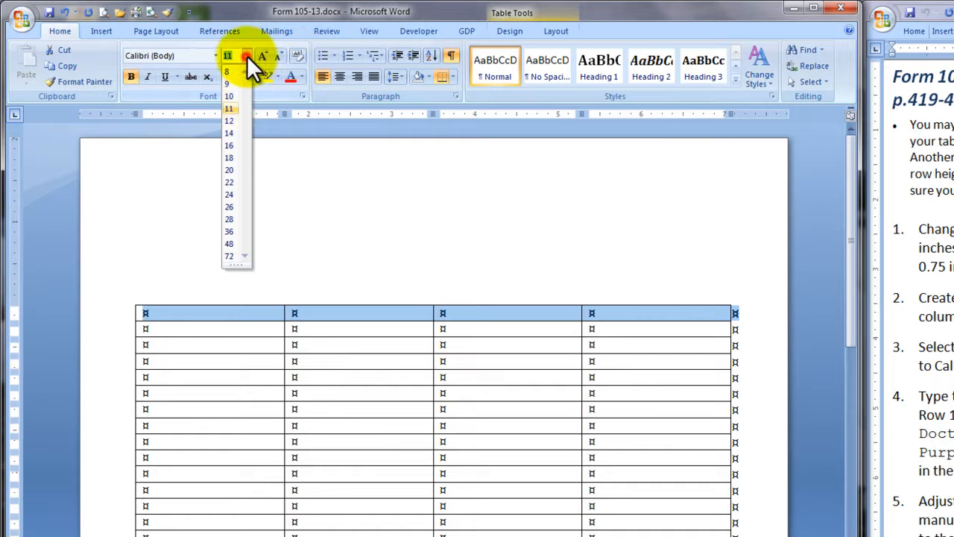
{"action": "left_click", "coordinate": [231, 157]}
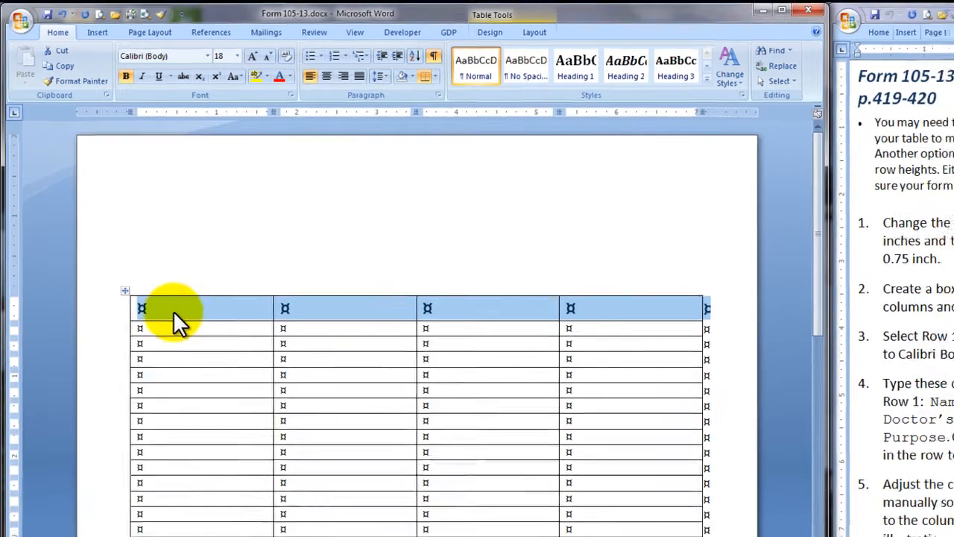
Step: Enter the headings Name, Time In, Doctor's Name and Purpose in the table's first row and center that row
{"action": "left_click", "coordinate": [186, 319]}
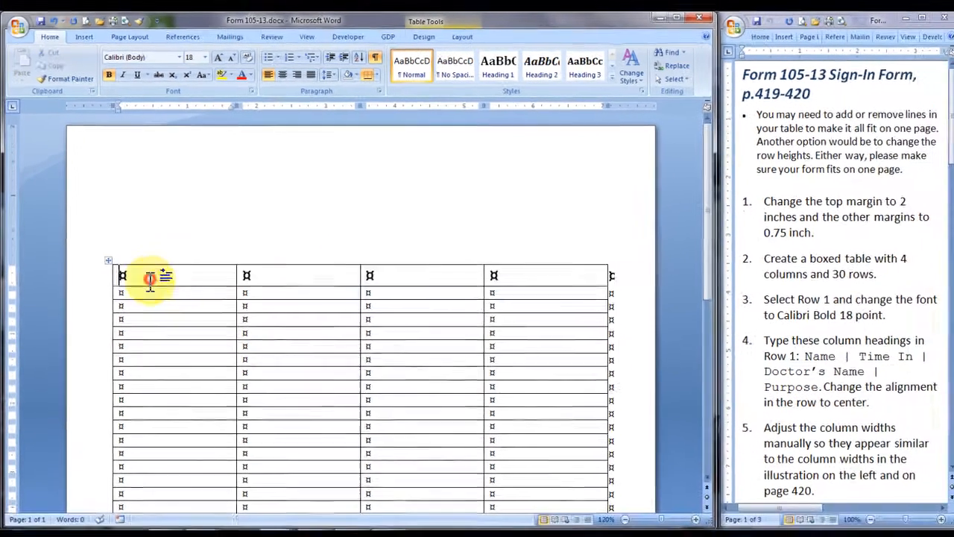
{"action": "type", "text": "Name\t"}
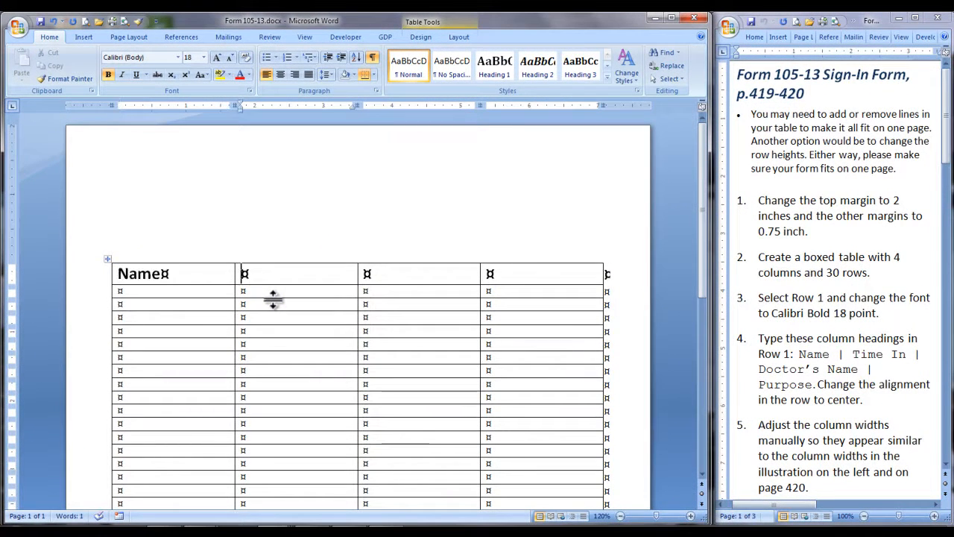
{"action": "type", "text": "Time In"}
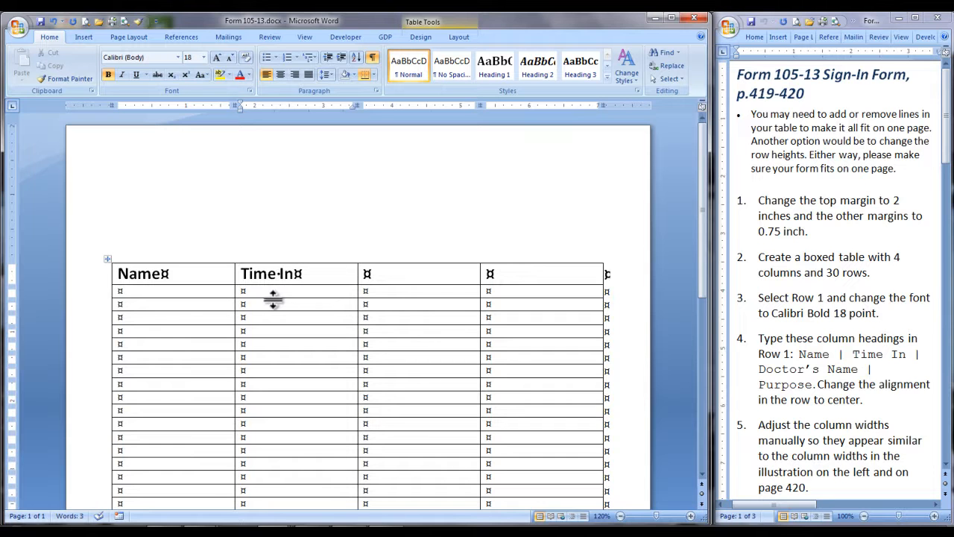
{"action": "key", "text": "Tab"}
{"action": "type", "text": "Doctor's Name"}
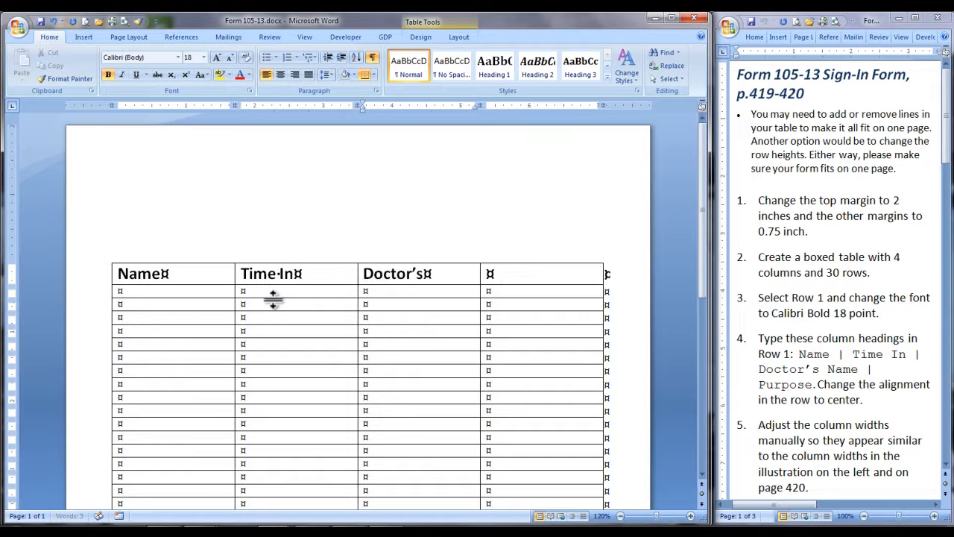
{"action": "key", "text": "Tab"}
{"action": "type", "text": "Purpose"}
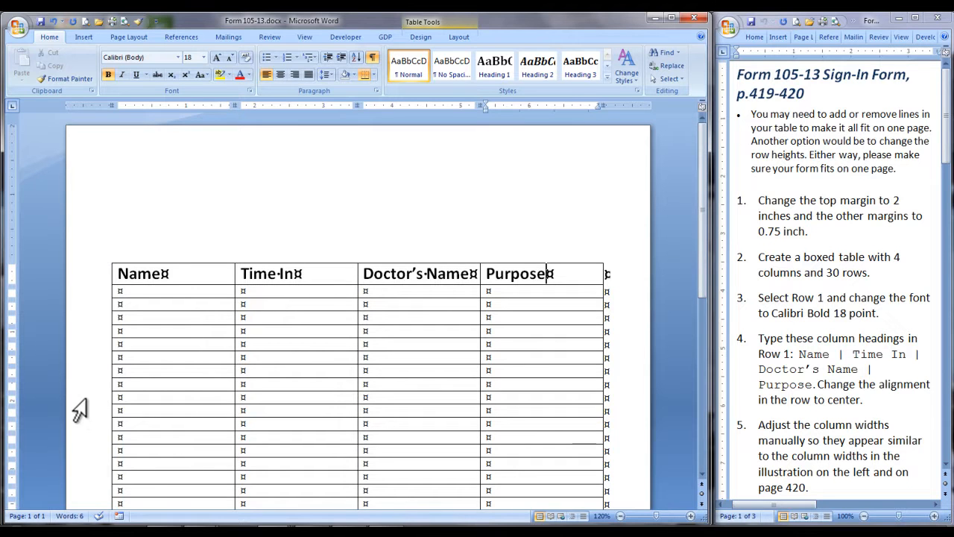
{"action": "left_click", "coordinate": [92, 284]}
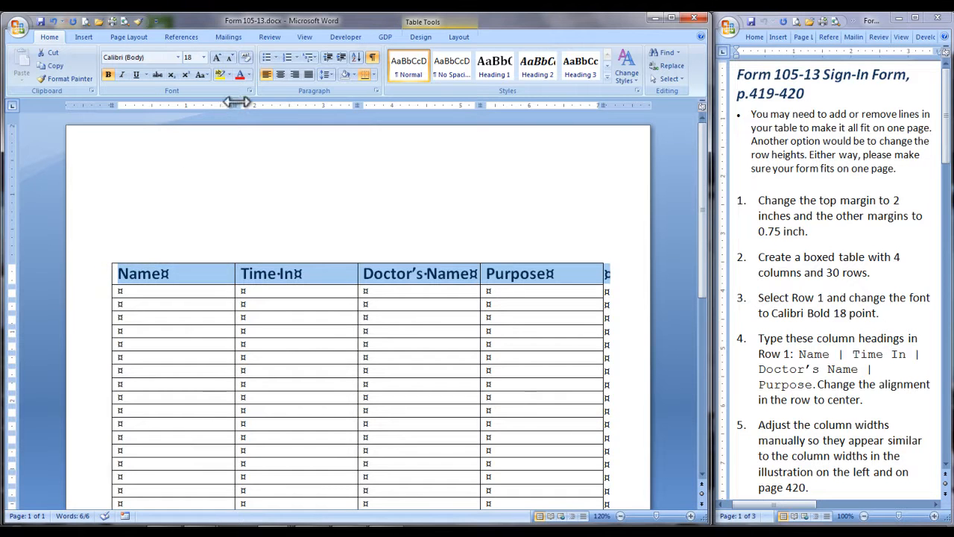
{"action": "left_click", "coordinate": [281, 75]}
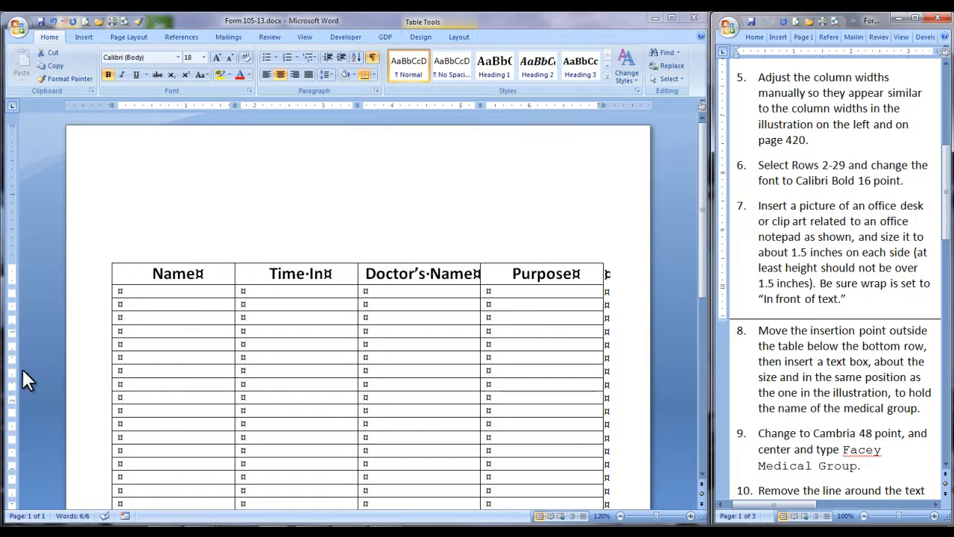
Step: Widen the Name column to about 2.3 inches, narrow Time In to about 1 inch and set Doctor's Name to about 2 inches
{"action": "left_click", "coordinate": [233, 277]}
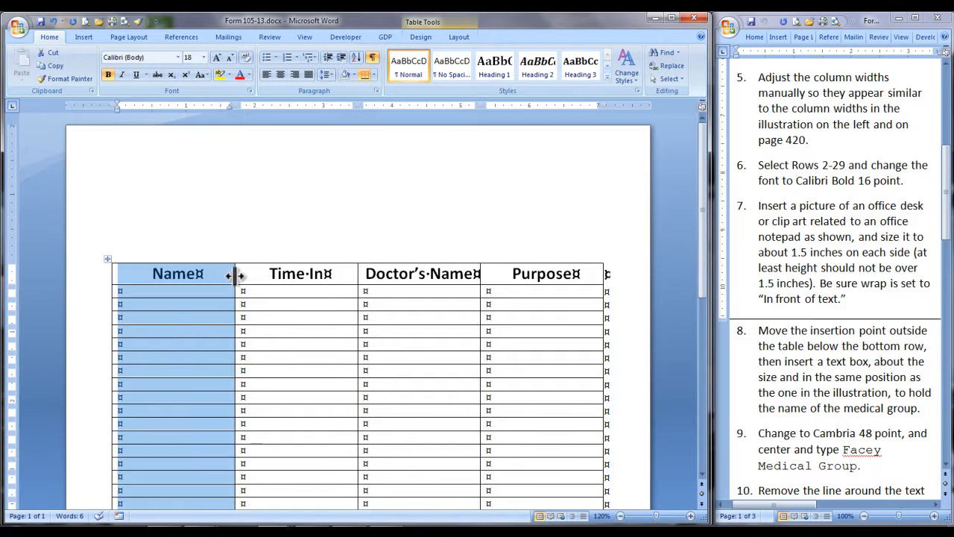
{"action": "left_click_drag", "start_coordinate": [234, 275], "coordinate": [272, 276]}
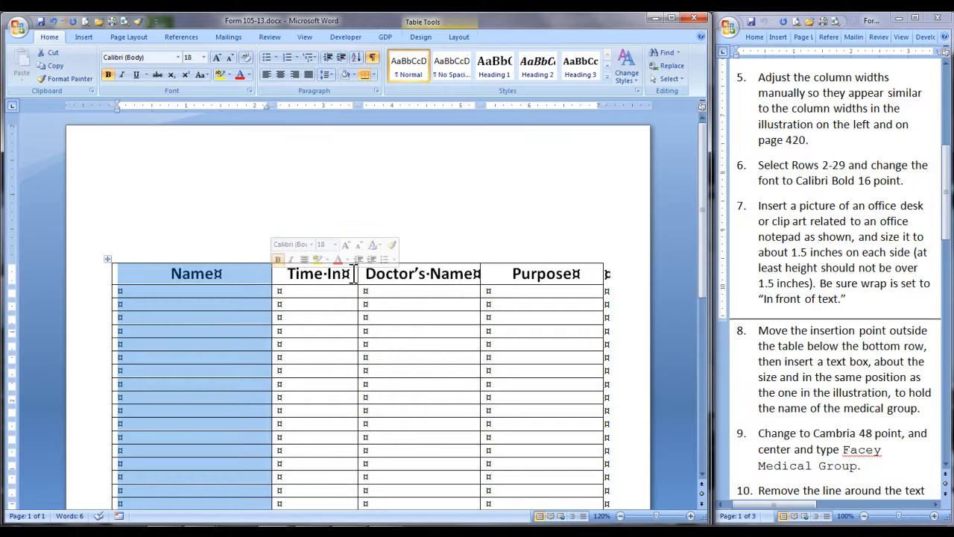
{"action": "left_click_drag", "start_coordinate": [357, 275], "coordinate": [345, 274]}
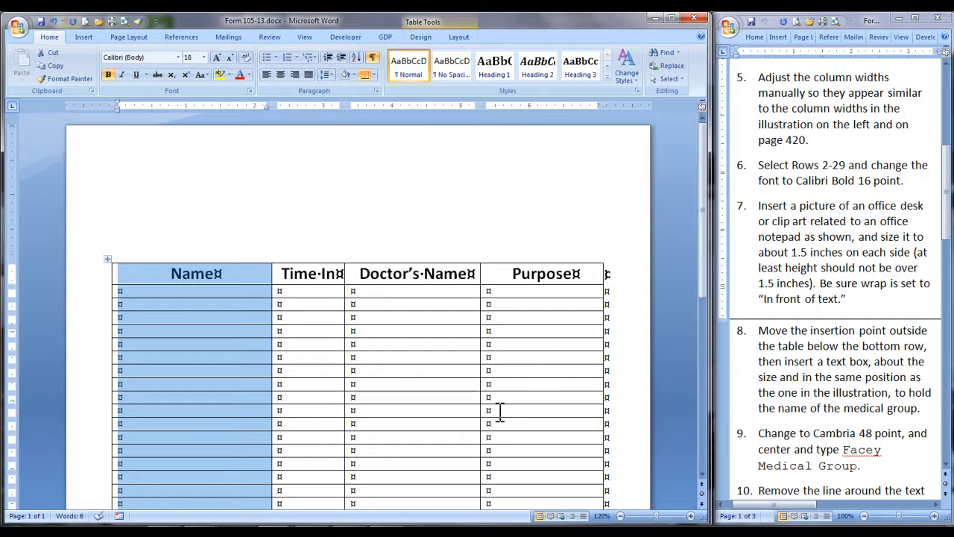
{"action": "left_click_drag", "start_coordinate": [485, 274], "coordinate": [488, 274]}
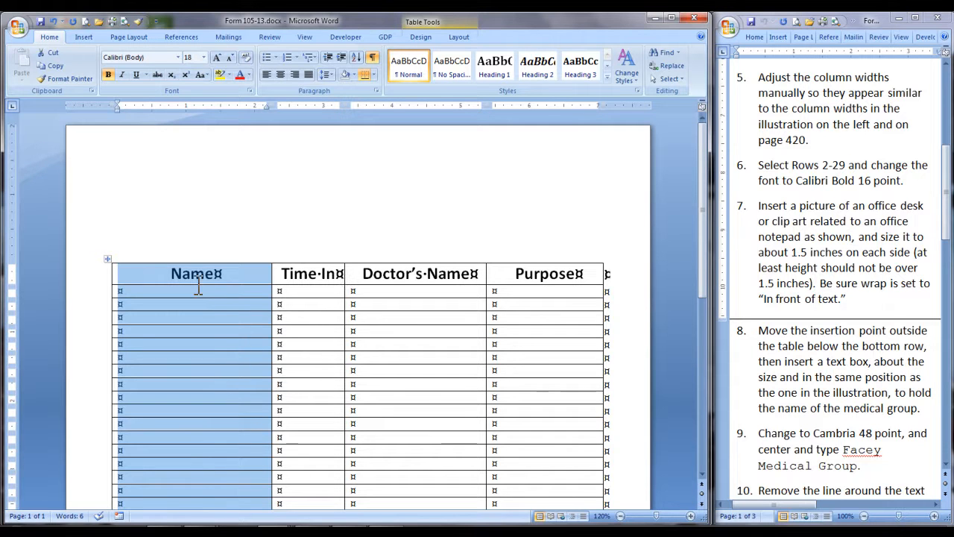
{"action": "left_click", "coordinate": [209, 319]}
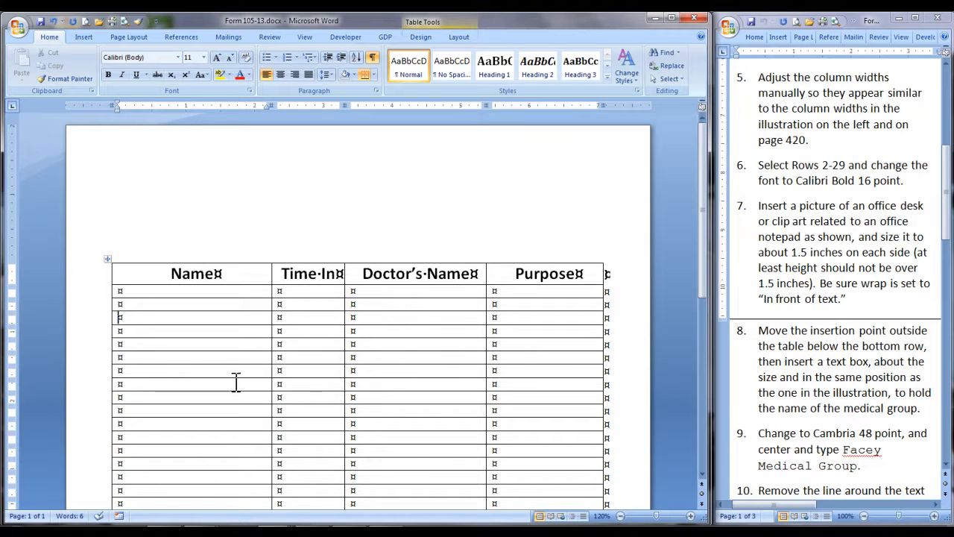
Step: Format all table rows below the heading row as Calibri, bold, 16 point
{"action": "scroll", "coordinate": [236, 382], "scroll_direction": "down", "scroll_amount": 5}
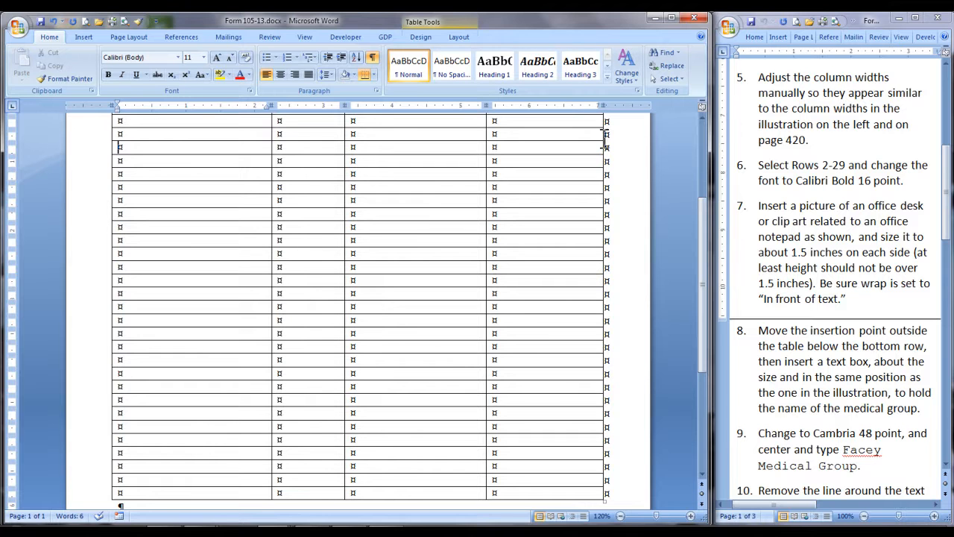
{"action": "left_click_drag", "start_coordinate": [85, 124], "coordinate": [91, 507]}
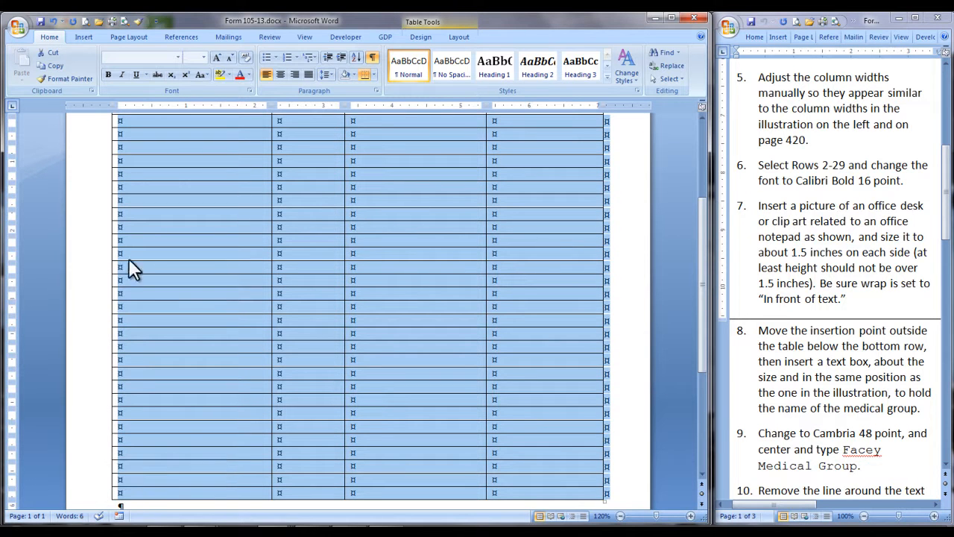
{"action": "left_click", "coordinate": [179, 57]}
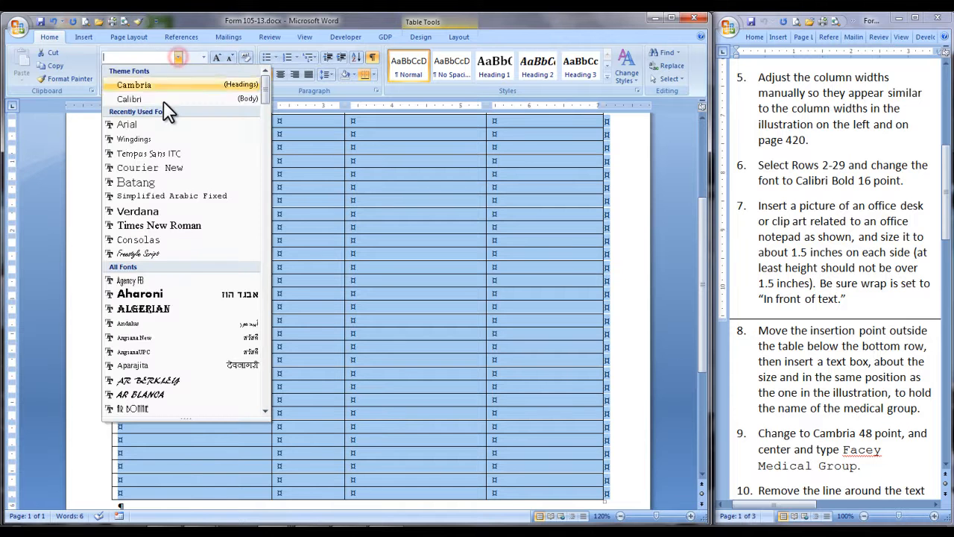
{"action": "left_click", "coordinate": [163, 100]}
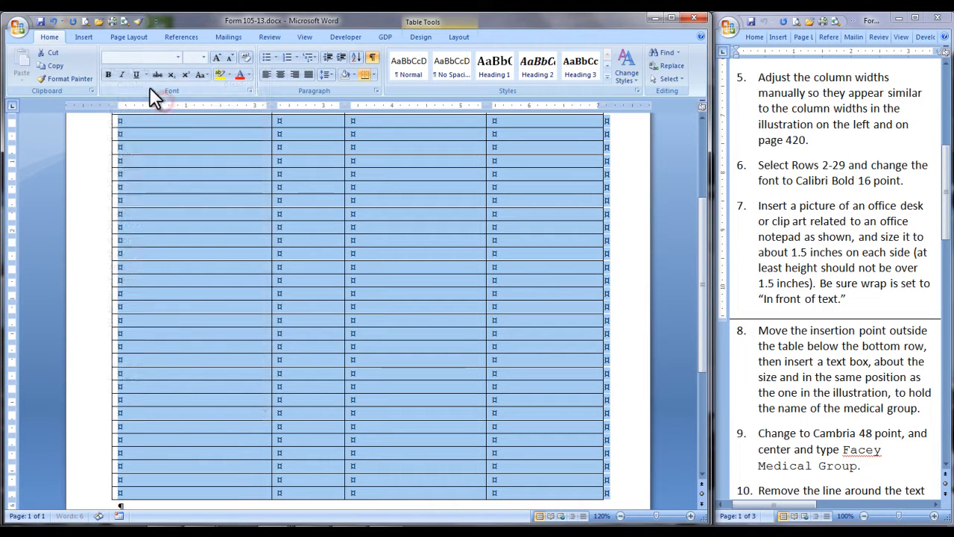
{"action": "left_click", "coordinate": [108, 73]}
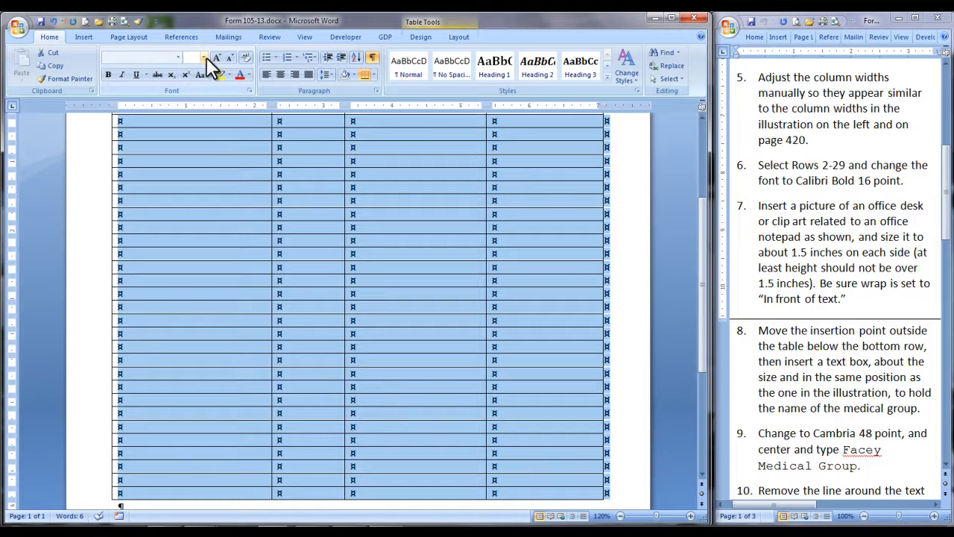
{"action": "left_click", "coordinate": [205, 57]}
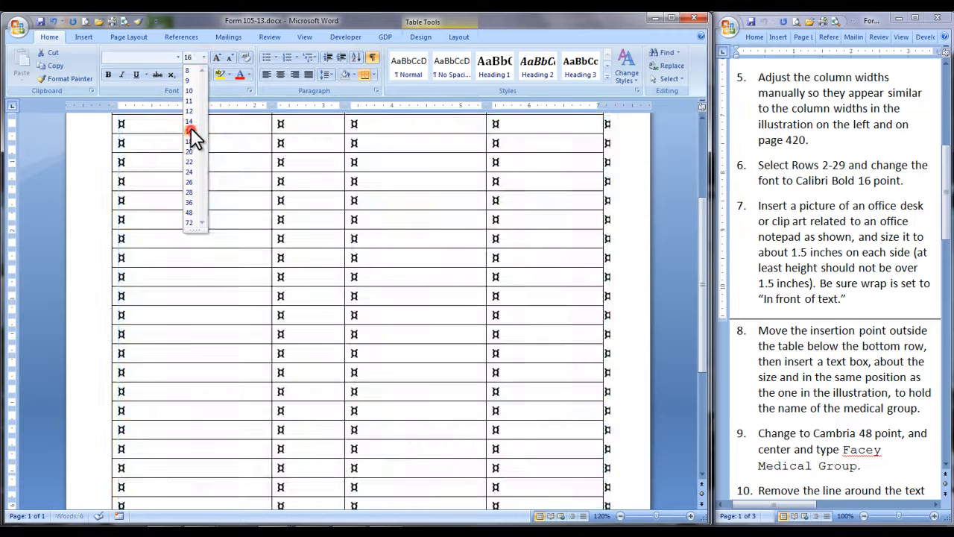
{"action": "left_click", "coordinate": [190, 132]}
Step: Search the clip art for "office note" and insert the clipboard picture with the red background into the document
{"action": "scroll", "coordinate": [264, 236], "scroll_direction": "up", "scroll_amount": 5}
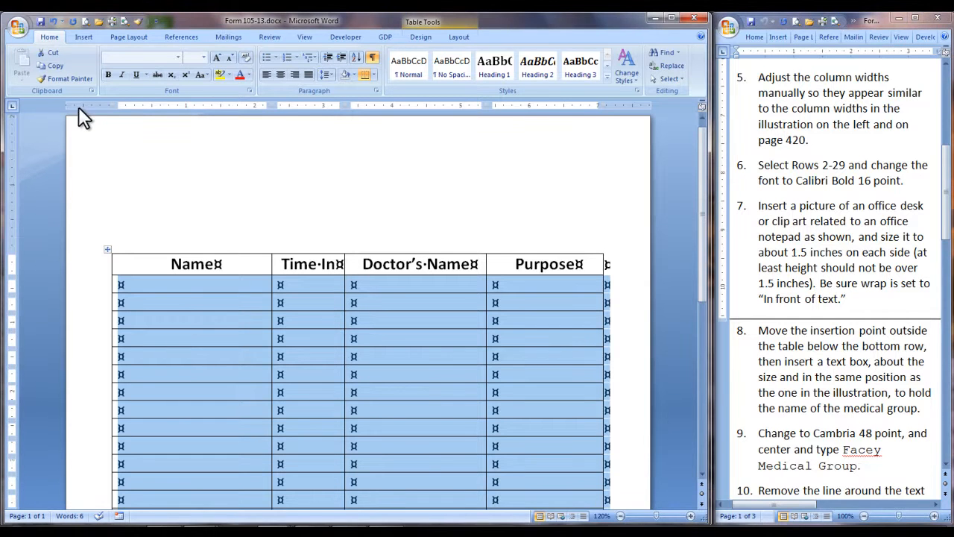
{"action": "left_click", "coordinate": [84, 36]}
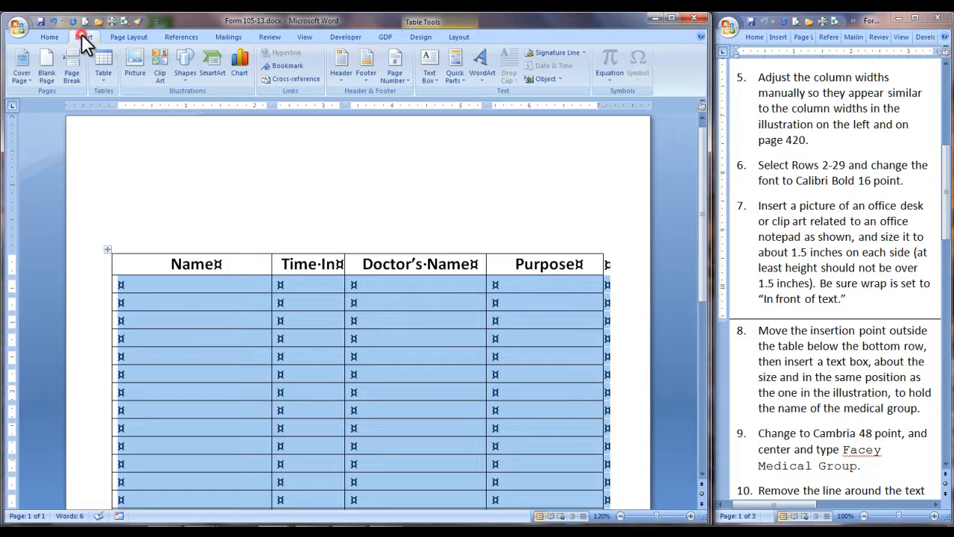
{"action": "left_click", "coordinate": [156, 61]}
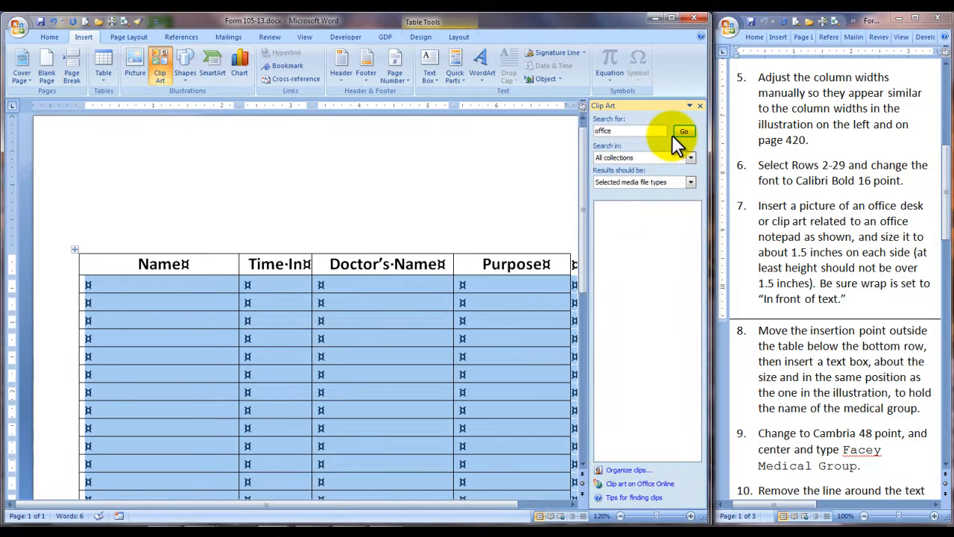
{"action": "type", "text": "note"}
{"action": "key", "text": "Return"}
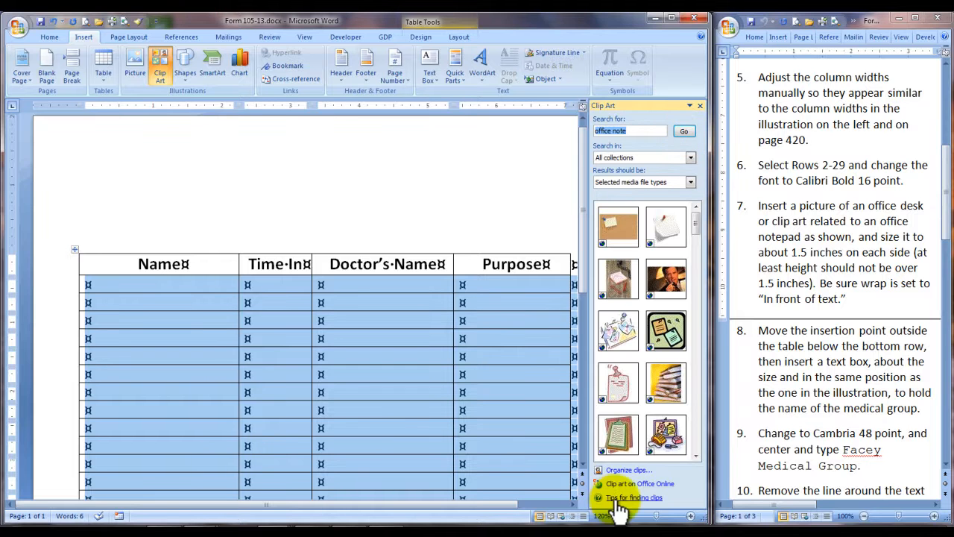
{"action": "left_click", "coordinate": [623, 442]}
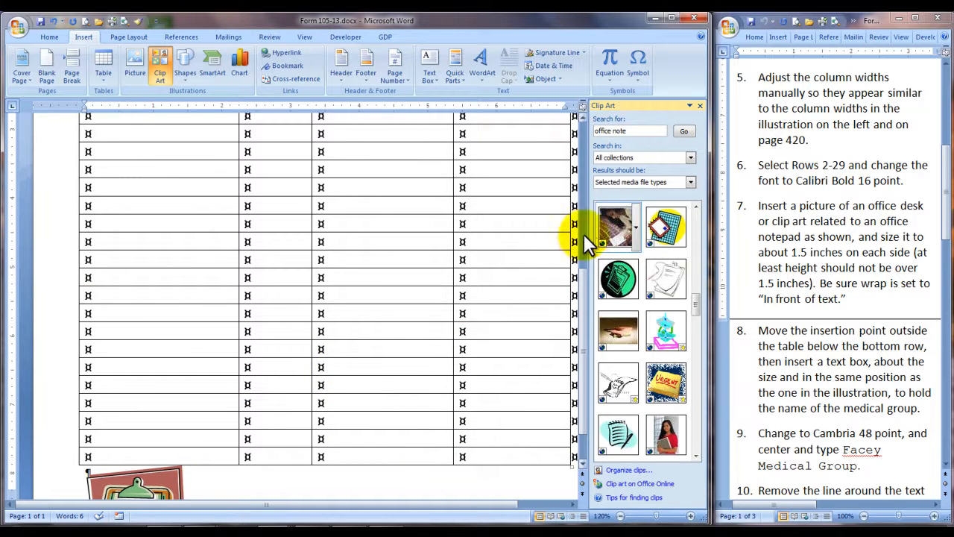
{"action": "left_click", "coordinate": [700, 105]}
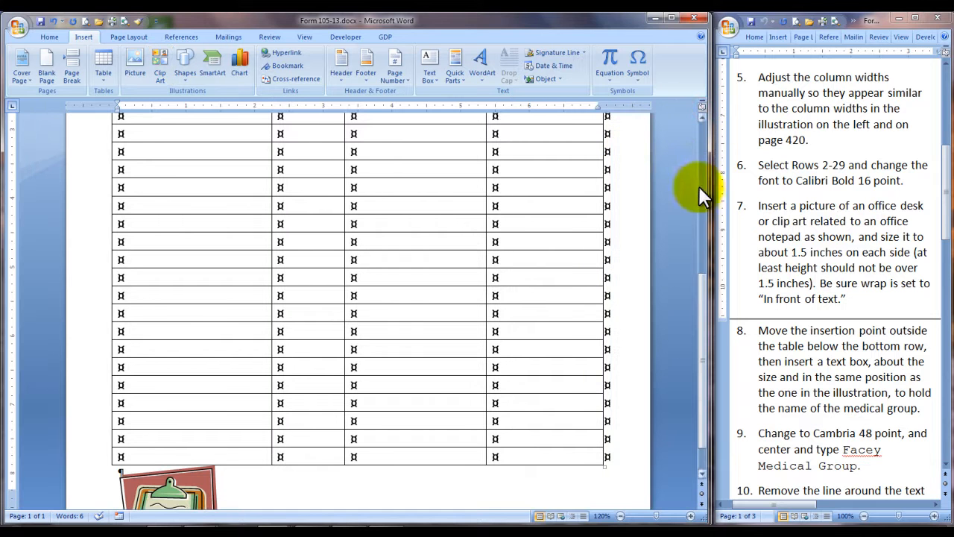
Step: Try In Front of Text wrapping on the clipboard picture below the table and undo the last change
{"action": "scroll", "coordinate": [224, 442], "scroll_direction": "down", "scroll_amount": 1}
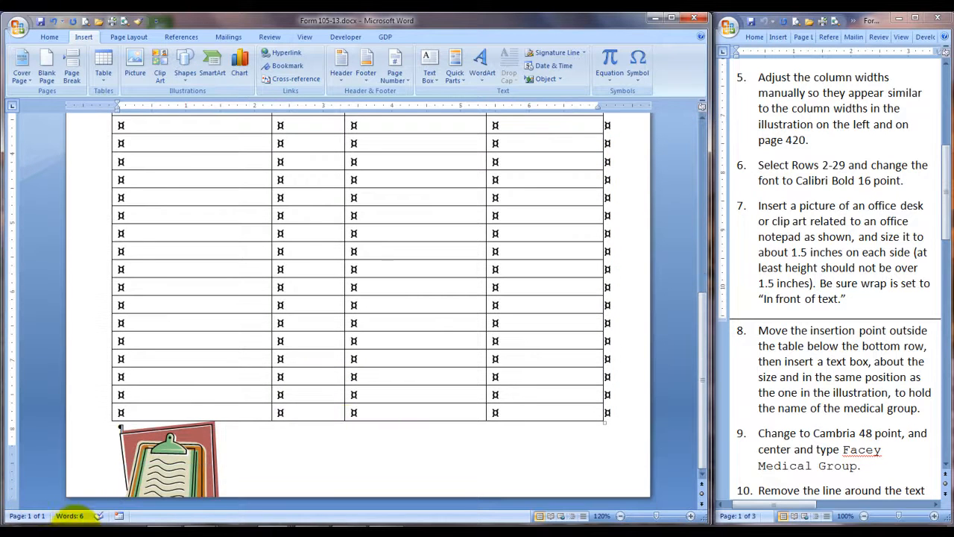
{"action": "right_click", "coordinate": [166, 458]}
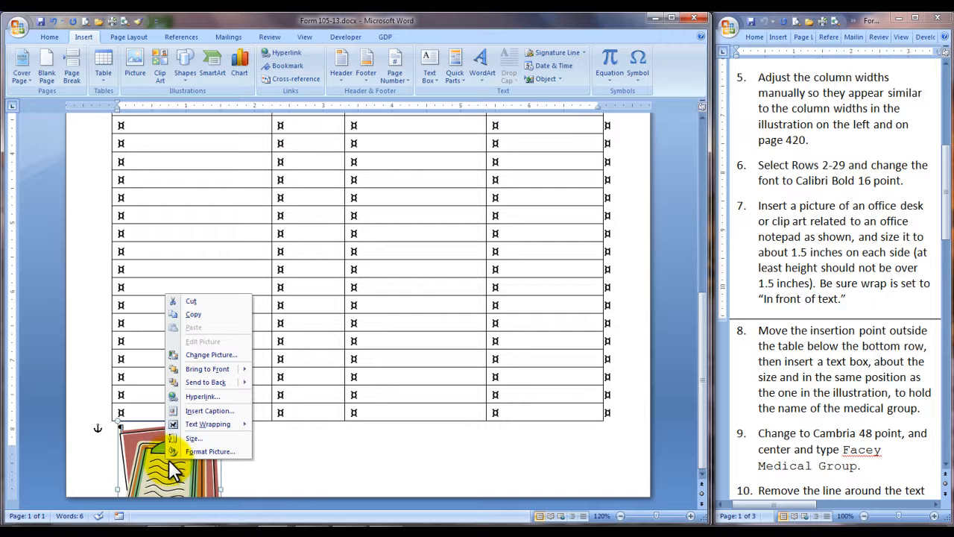
{"action": "mouse_move", "coordinate": [230, 422]}
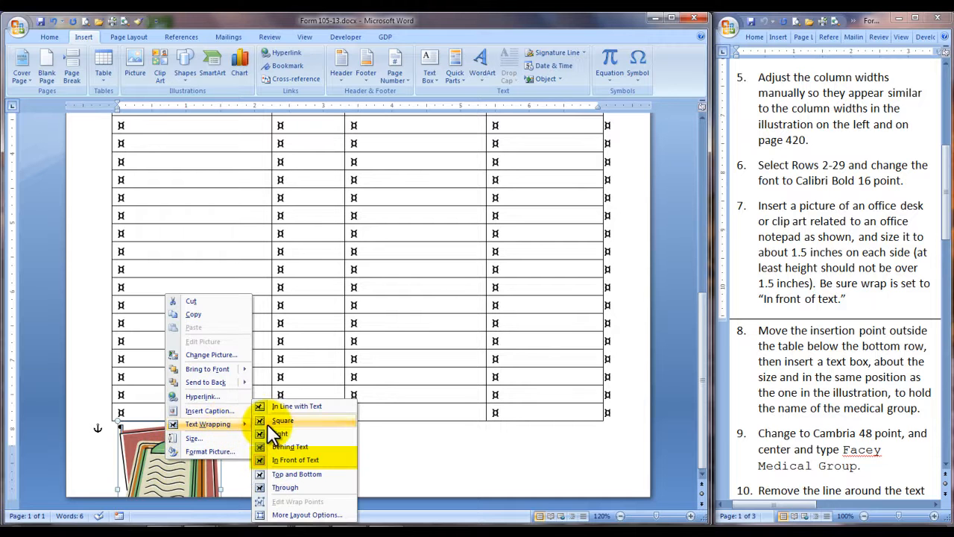
{"action": "left_click", "coordinate": [287, 458]}
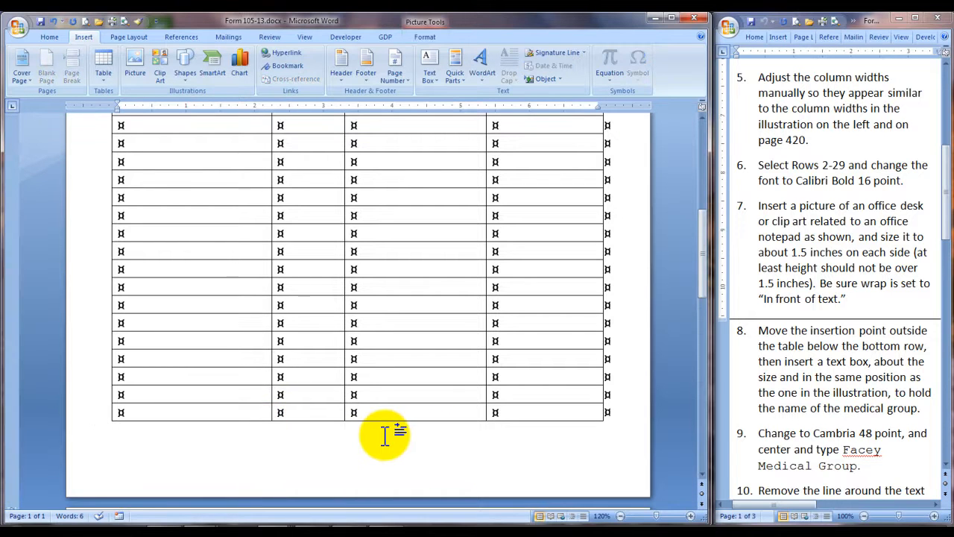
{"action": "scroll", "coordinate": [388, 437], "scroll_direction": "up", "scroll_amount": 8}
{"action": "scroll", "coordinate": [387, 433], "scroll_direction": "down", "scroll_amount": 12}
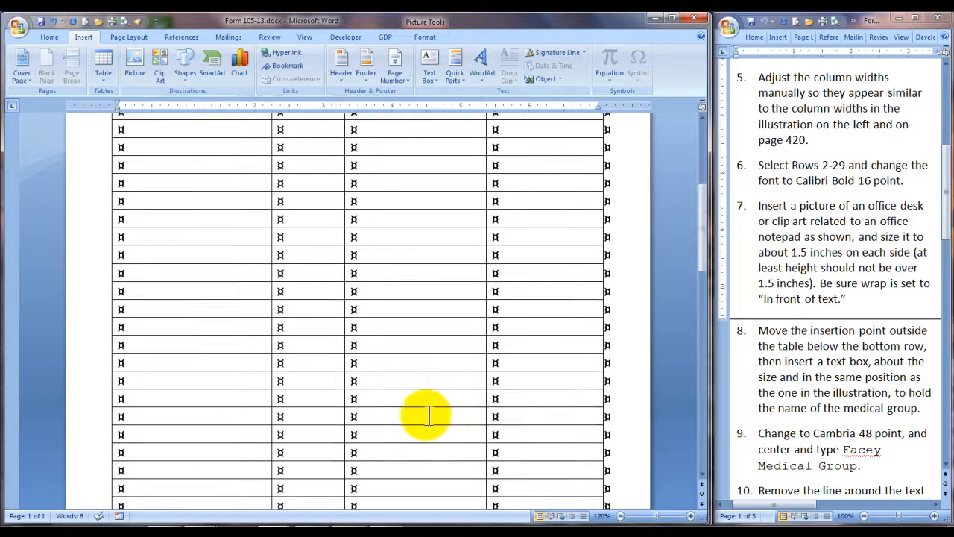
{"action": "key", "text": "ctrl+z"}
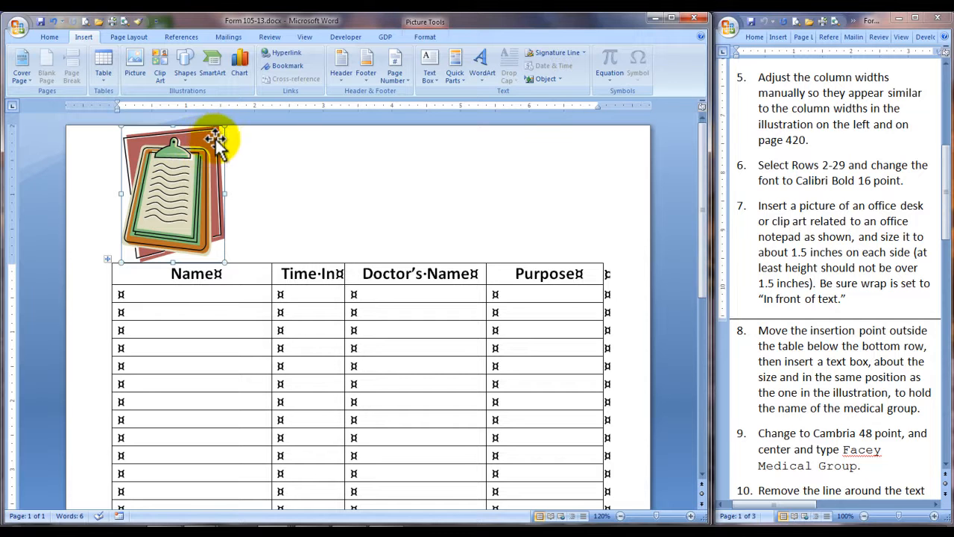
Step: Reduce the clipboard picture to a height of 1.5 inches with its proportions locked and move it into the space above the Name column
{"action": "right_click", "coordinate": [197, 177]}
{"action": "left_click", "coordinate": [227, 320]}
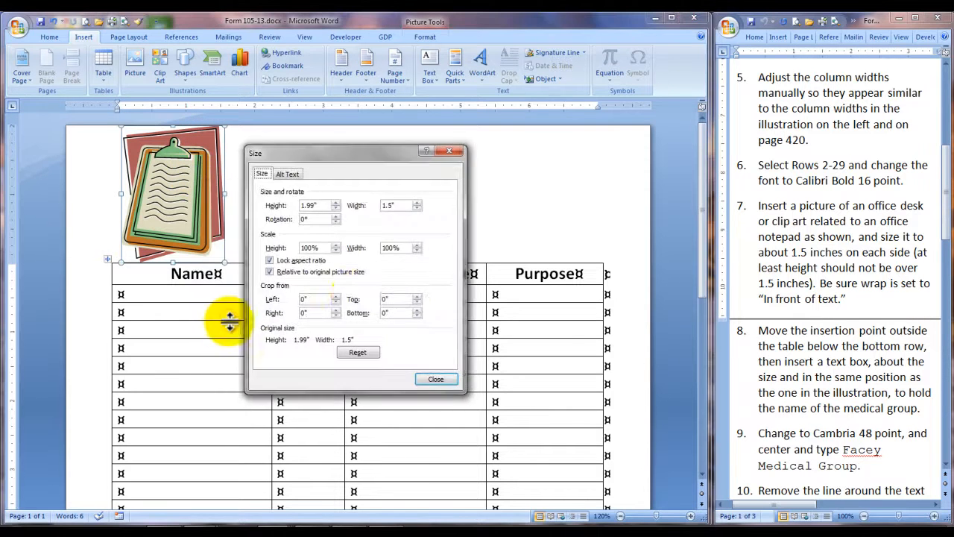
{"action": "left_click", "coordinate": [336, 208]}
{"action": "left_click", "coordinate": [336, 208]}
{"action": "left_click", "coordinate": [336, 208]}
{"action": "left_click", "coordinate": [336, 208]}
{"action": "left_click", "coordinate": [337, 208]}
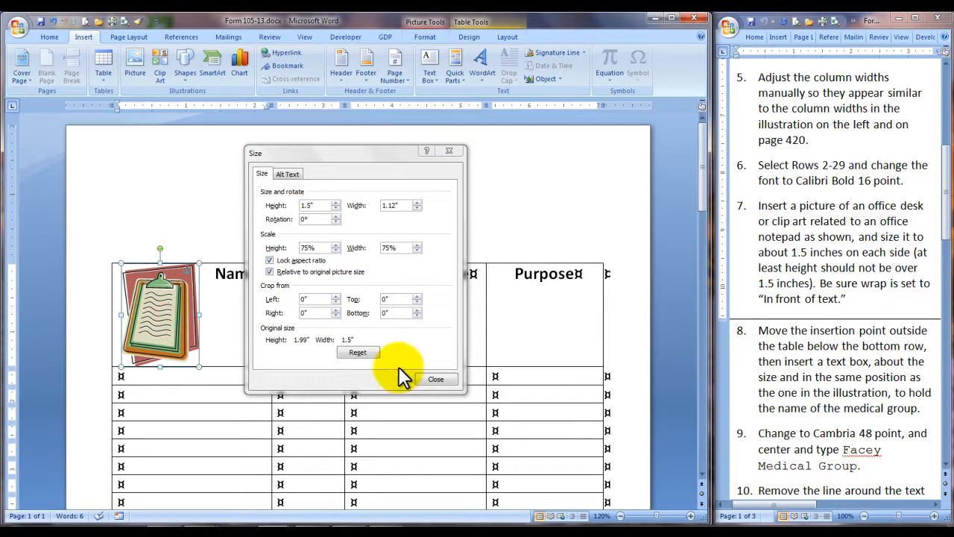
{"action": "left_click", "coordinate": [436, 380]}
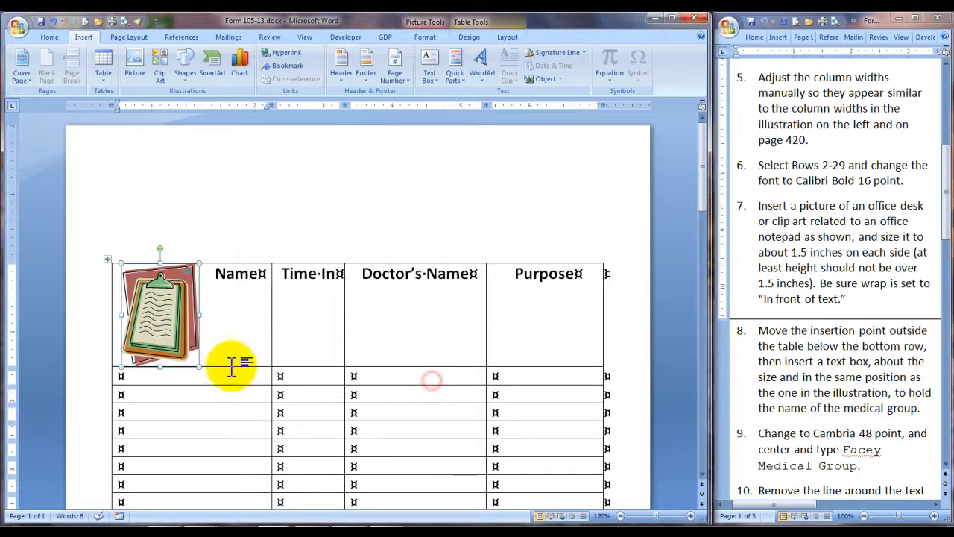
{"action": "left_click_drag", "start_coordinate": [171, 322], "coordinate": [164, 207]}
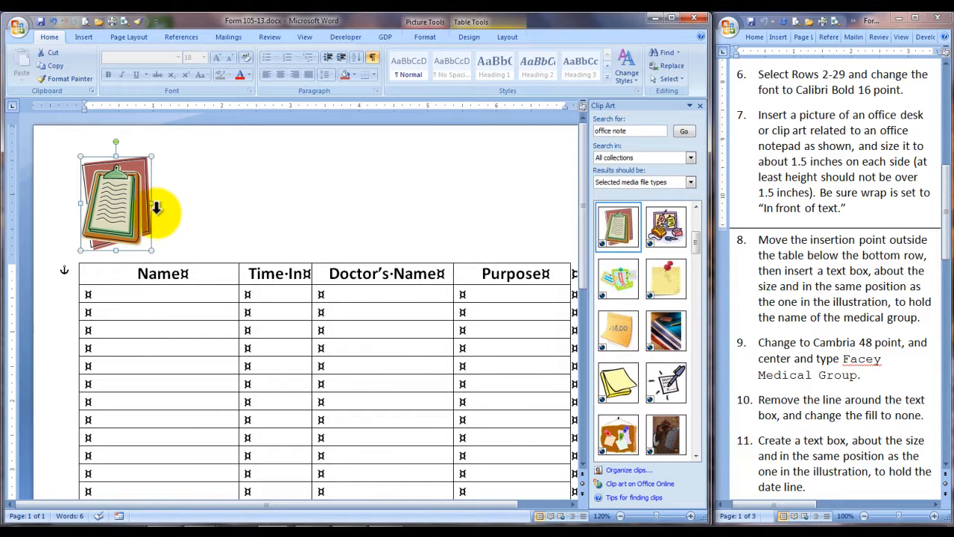
Step: Set the clipboard picture's text wrapping to In Front of Text
{"action": "right_click", "coordinate": [130, 207]}
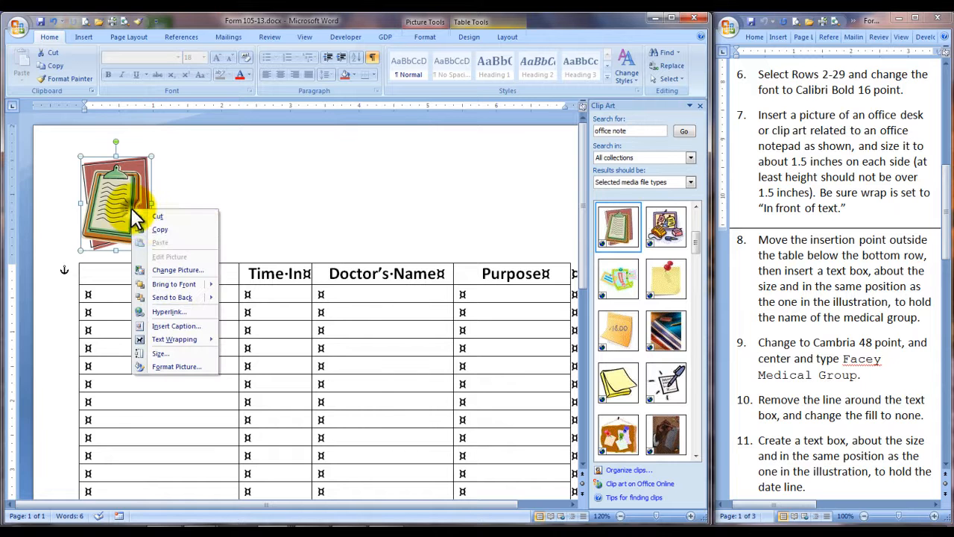
{"action": "mouse_move", "coordinate": [180, 341]}
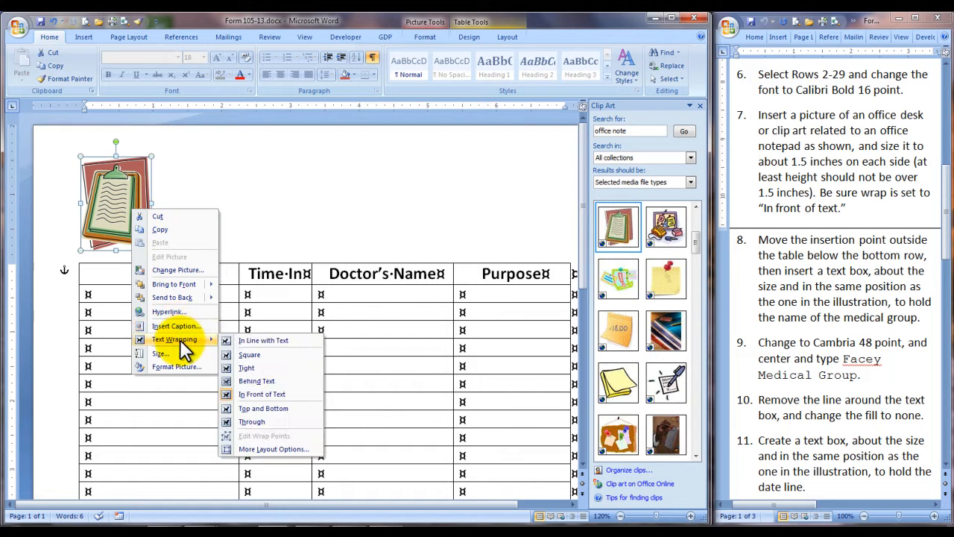
{"action": "left_click", "coordinate": [245, 395]}
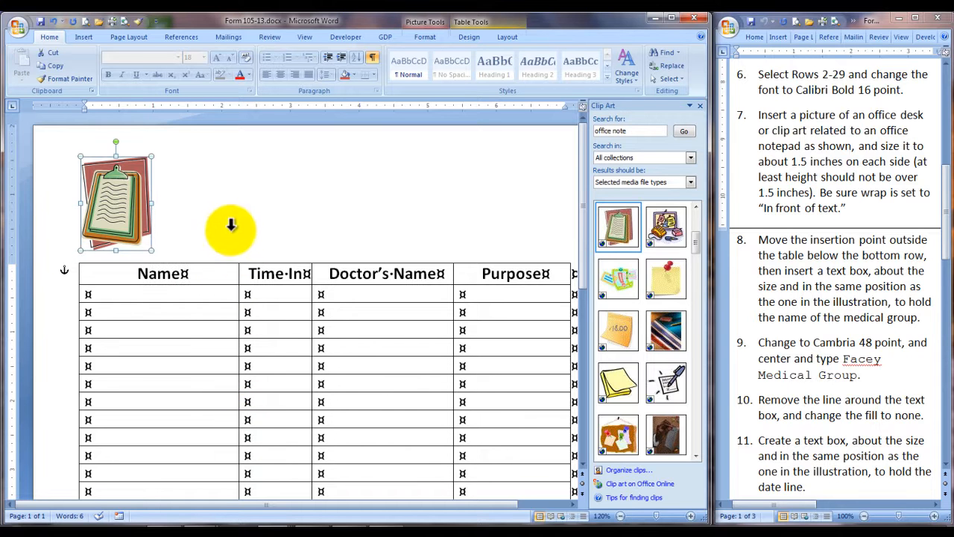
Step: Place the insertion point in the empty paragraph below the table's last row
{"action": "left_click", "coordinate": [215, 287]}
{"action": "scroll", "coordinate": [213, 289], "scroll_direction": "down", "scroll_amount": 5}
{"action": "scroll", "coordinate": [213, 291], "scroll_direction": "down", "scroll_amount": 3}
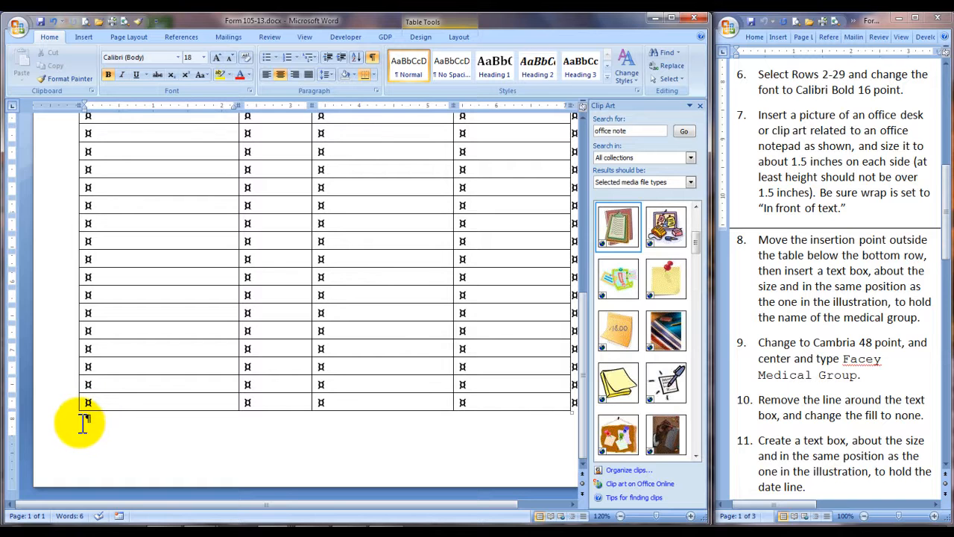
{"action": "left_click", "coordinate": [83, 422]}
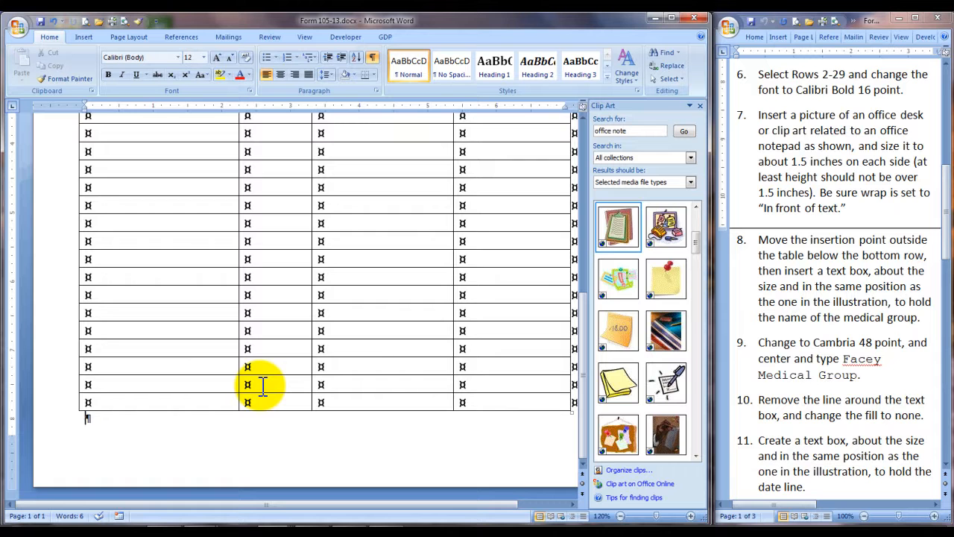
Step: Draw a text box about 5.77 inches wide and 0.69 inches high above the table, beside the clipboard picture
{"action": "scroll", "coordinate": [263, 384], "scroll_direction": "up", "scroll_amount": 8}
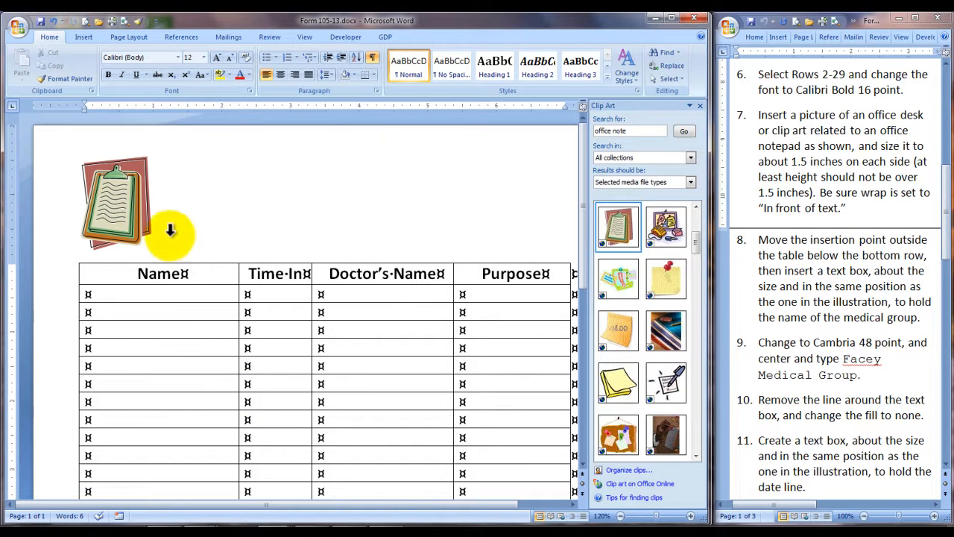
{"action": "left_click", "coordinate": [83, 37]}
{"action": "left_click", "coordinate": [438, 80]}
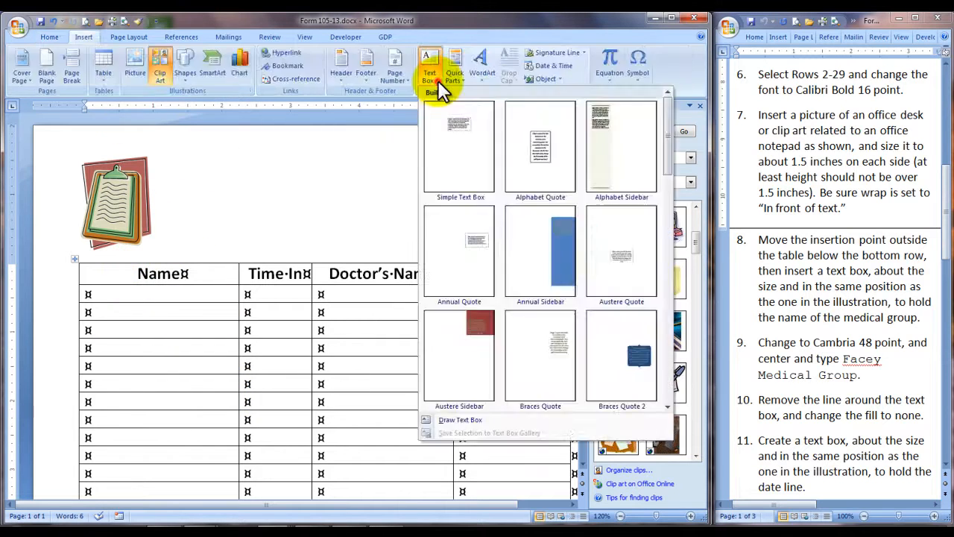
{"action": "left_click", "coordinate": [459, 420]}
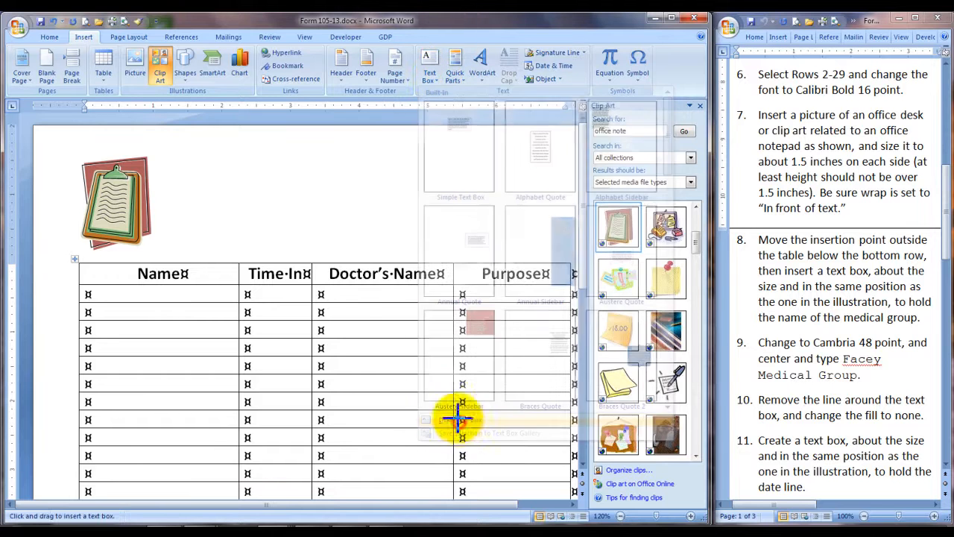
{"action": "left_click_drag", "start_coordinate": [505, 200], "coordinate": [567, 202]}
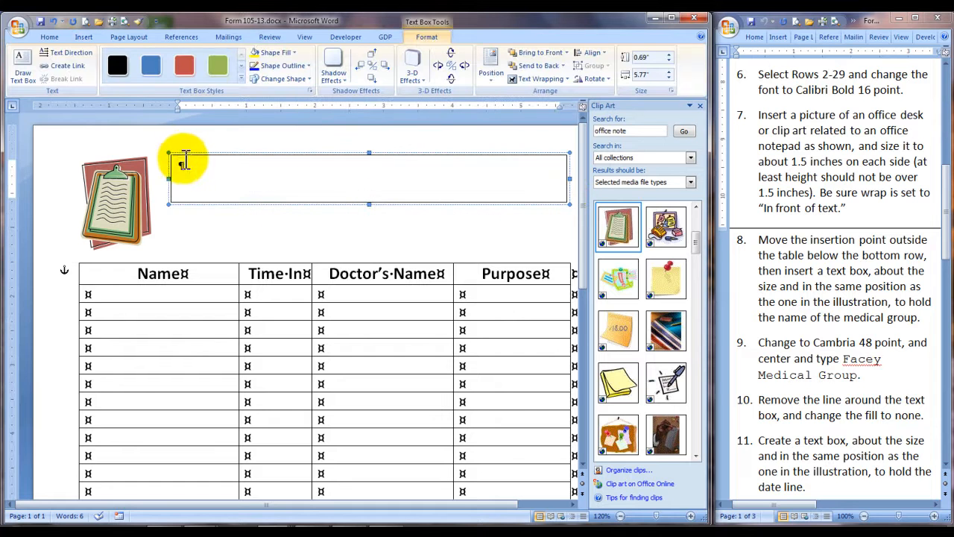
Step: Set the empty text box's font to Cambria 48 point and center its paragraph
{"action": "left_click", "coordinate": [47, 37]}
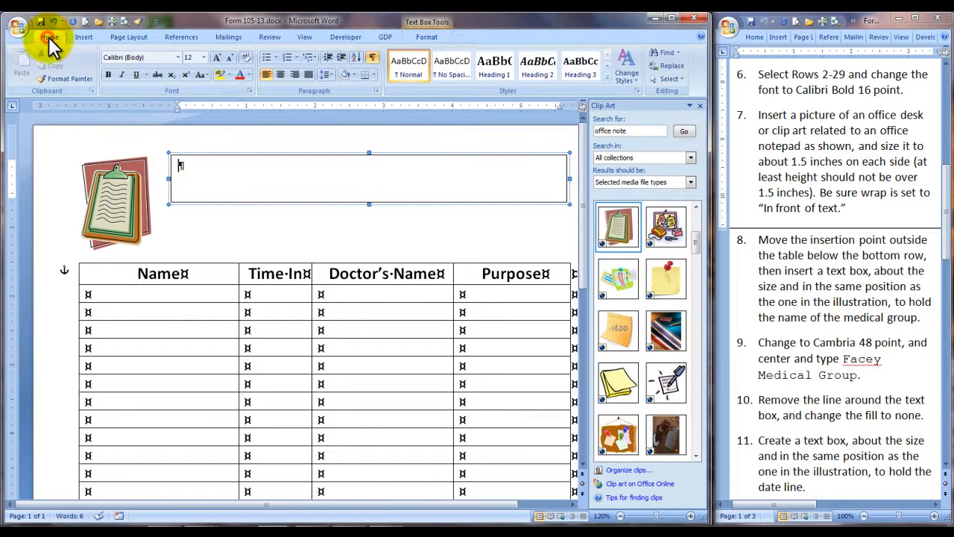
{"action": "left_click", "coordinate": [179, 57]}
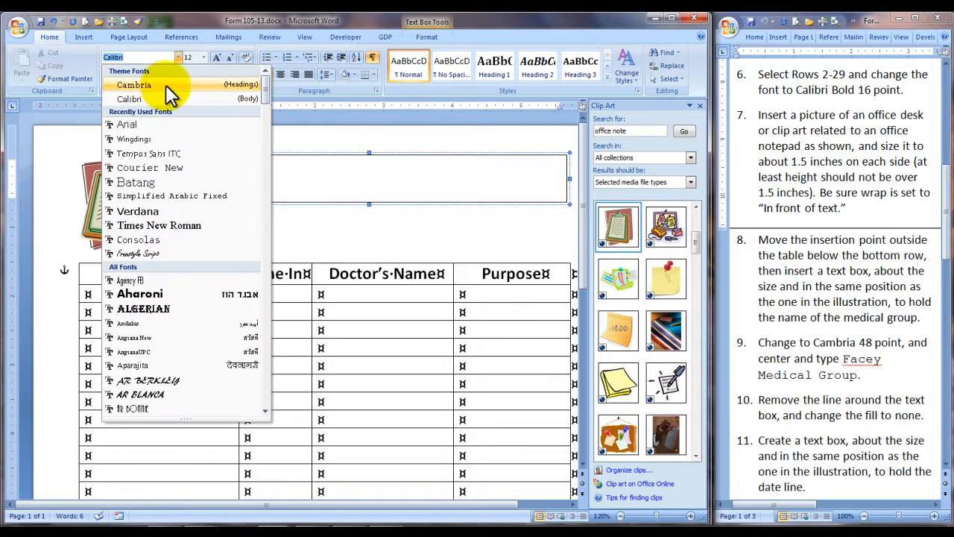
{"action": "left_click", "coordinate": [165, 85]}
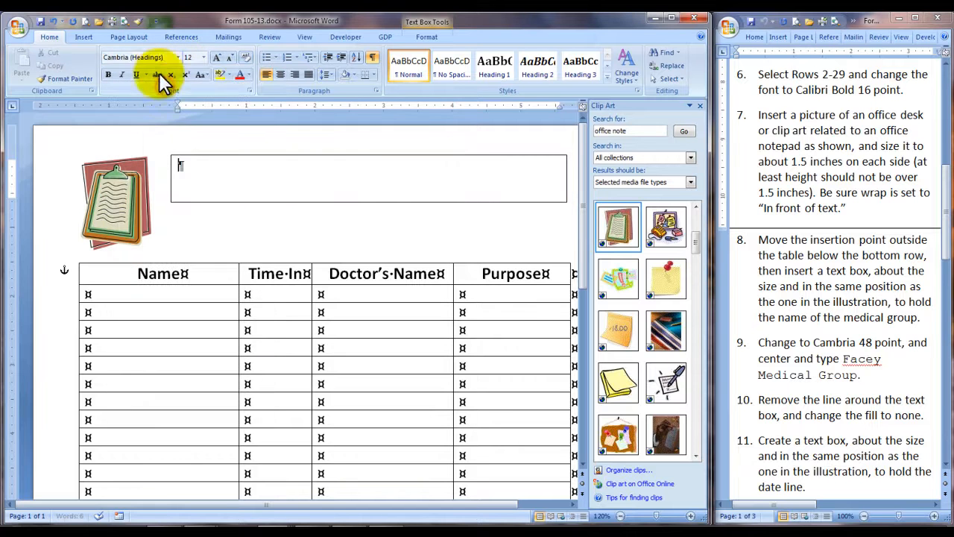
{"action": "left_click", "coordinate": [203, 57]}
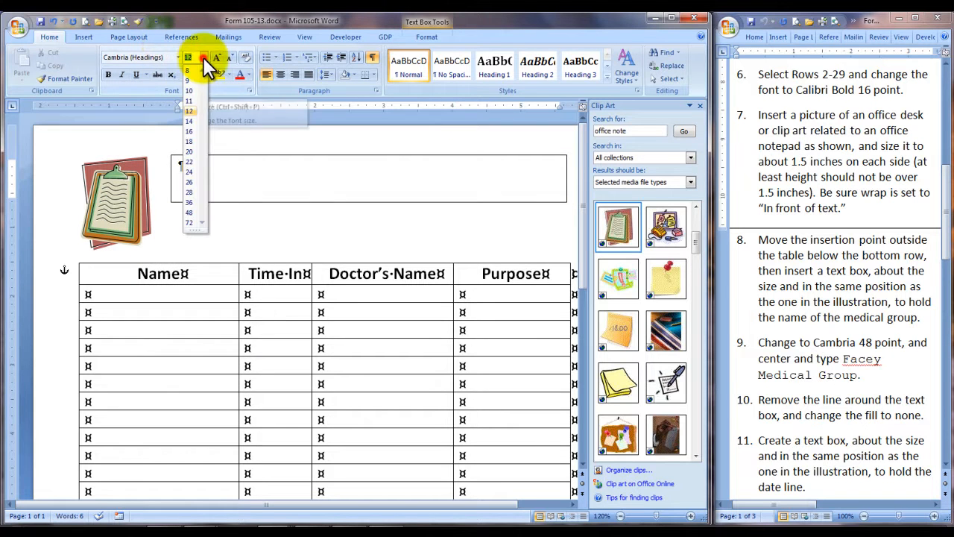
{"action": "left_click", "coordinate": [194, 212]}
{"action": "key", "text": "ctrl+e"}
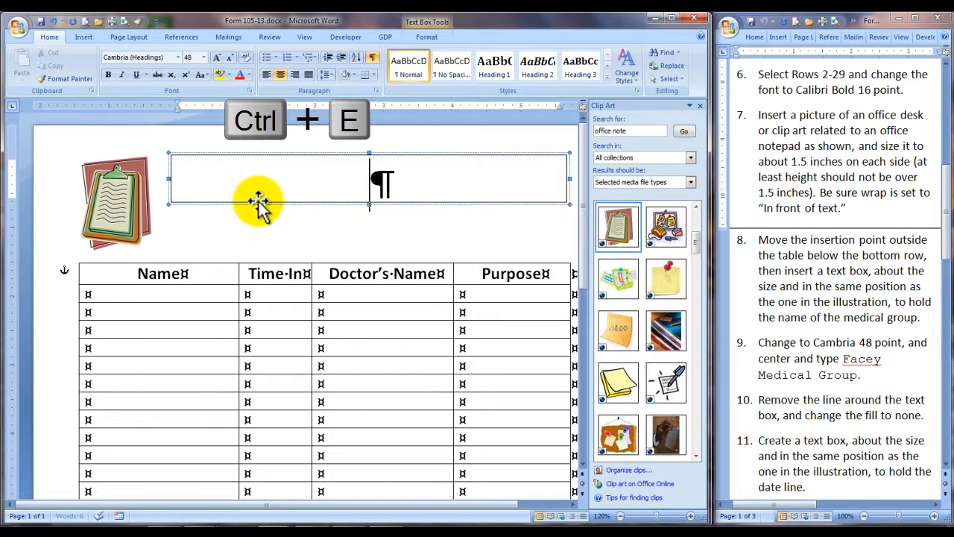
Step: Enter Facey Medical Group in the empty text box and enlarge the box so the whole name fits on one line
{"action": "type", "text": "Facey M"}
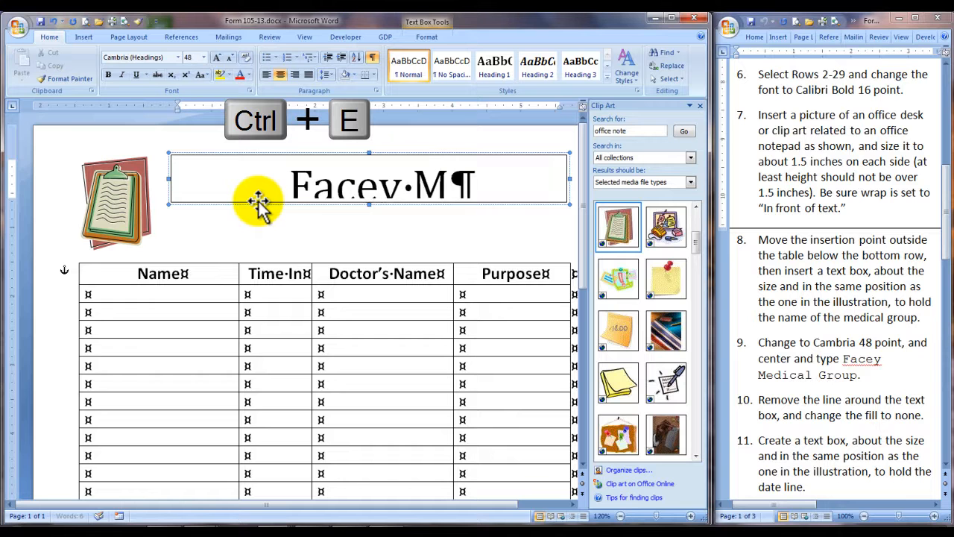
{"action": "type", "text": "edical Group"}
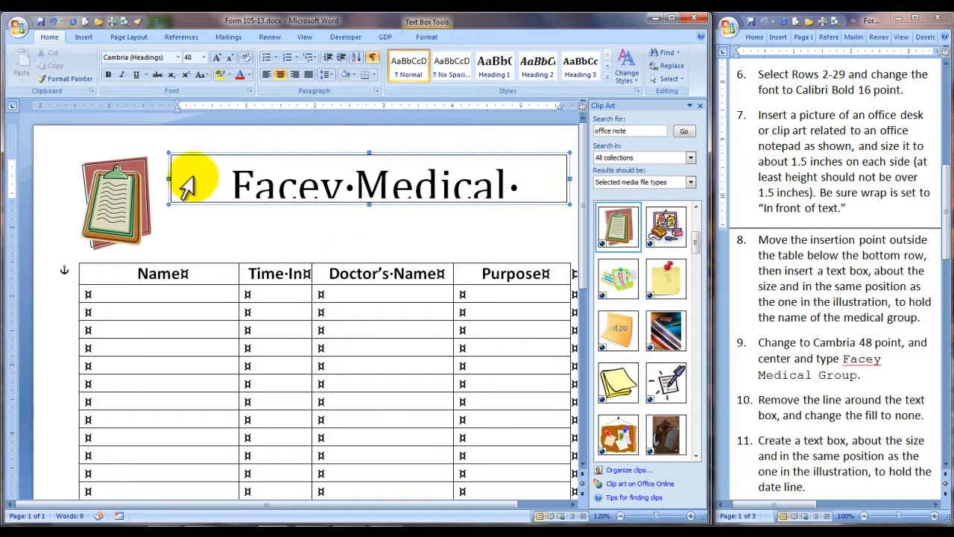
{"action": "left_click_drag", "start_coordinate": [170, 179], "coordinate": [158, 179]}
{"action": "left_click_drag", "start_coordinate": [363, 201], "coordinate": [365, 218]}
{"action": "left_click_drag", "start_coordinate": [566, 187], "coordinate": [580, 186]}
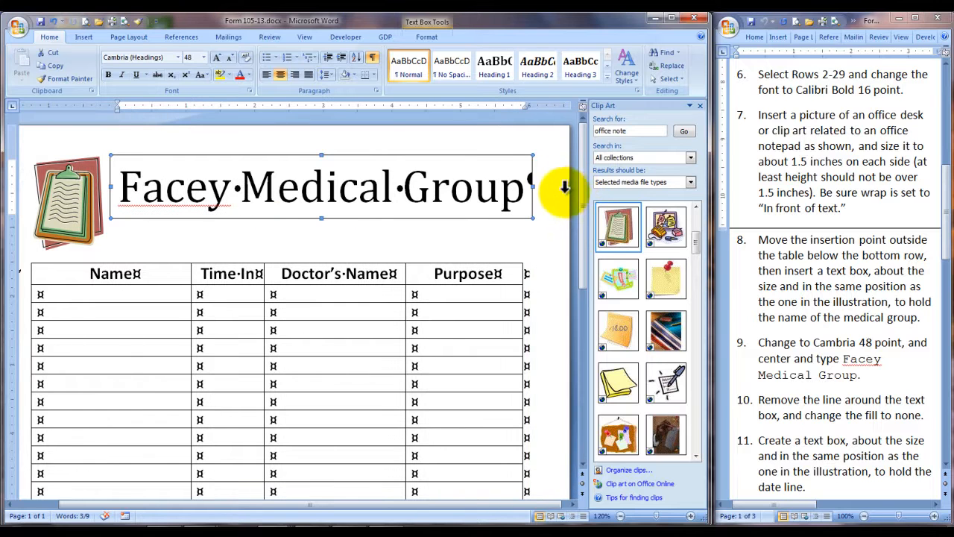
{"action": "left_click", "coordinate": [531, 192]}
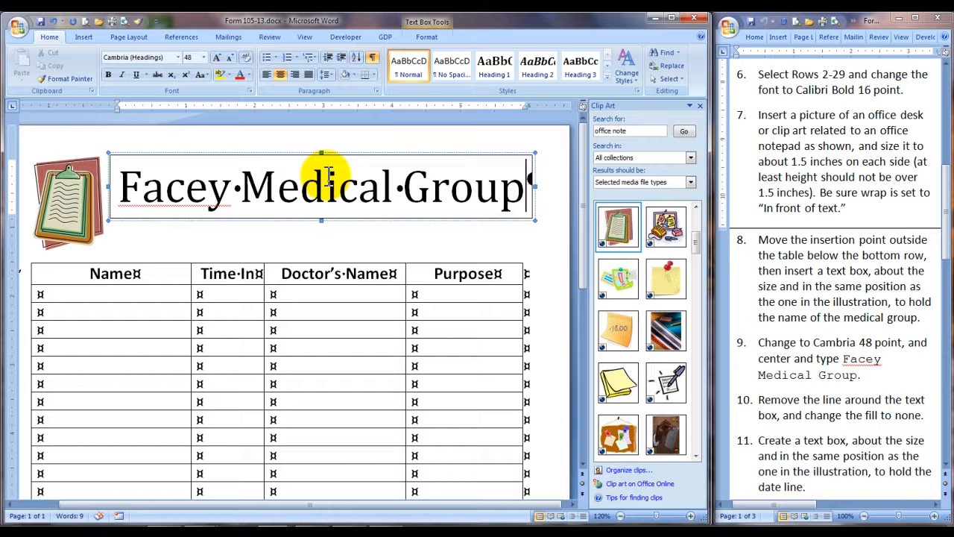
Step: Set both the fill color and the line color of the Facey Medical Group text box to No Color
{"action": "left_click", "coordinate": [373, 148]}
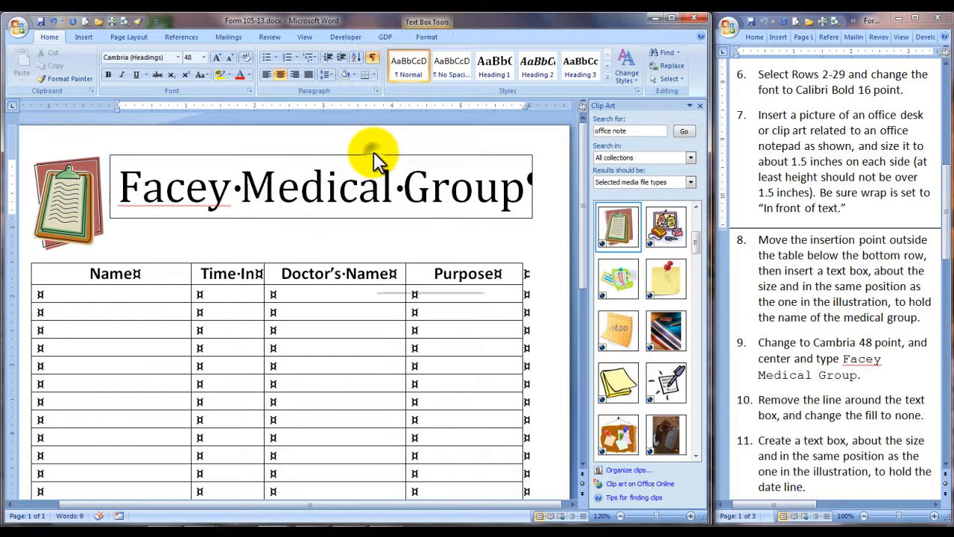
{"action": "right_click", "coordinate": [373, 147]}
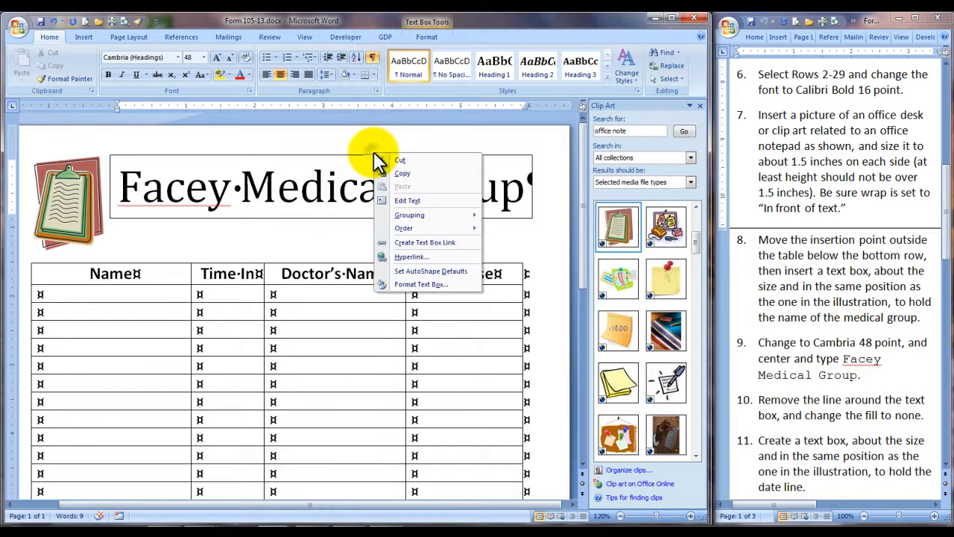
{"action": "left_click", "coordinate": [422, 285]}
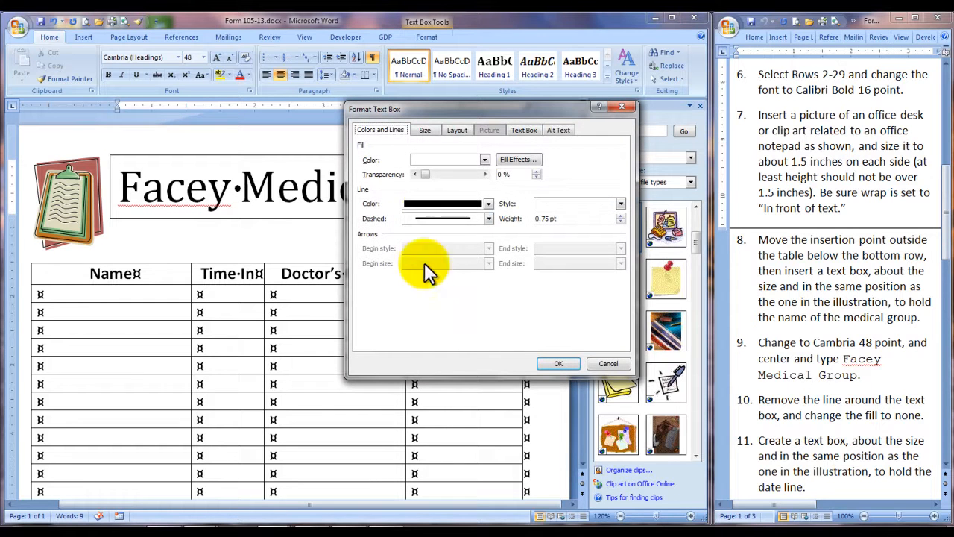
{"action": "left_click", "coordinate": [484, 159]}
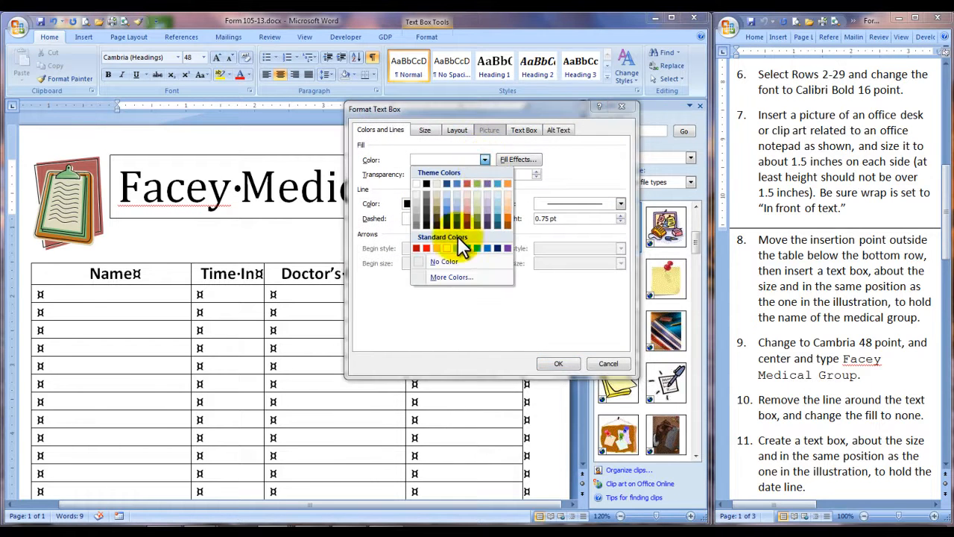
{"action": "left_click", "coordinate": [443, 261]}
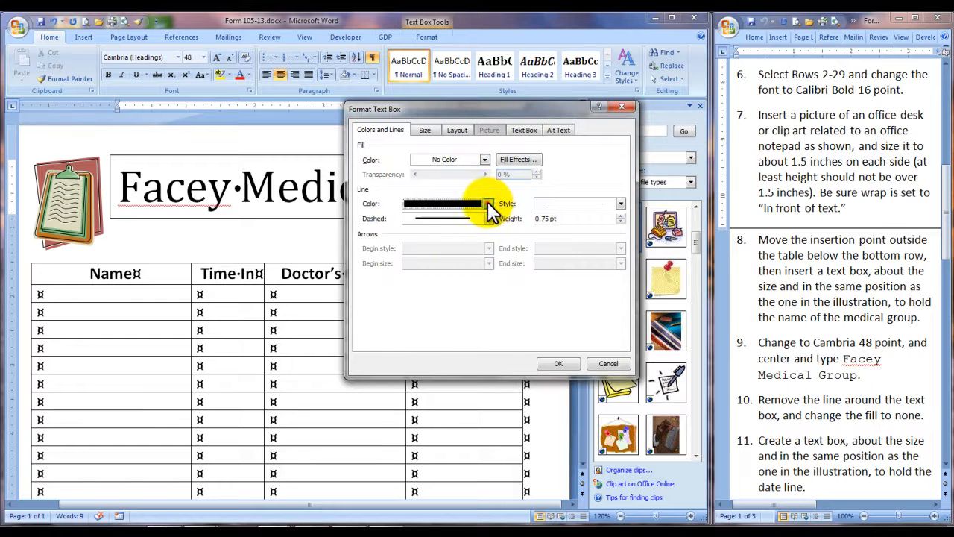
{"action": "left_click", "coordinate": [488, 203]}
{"action": "left_click", "coordinate": [442, 305]}
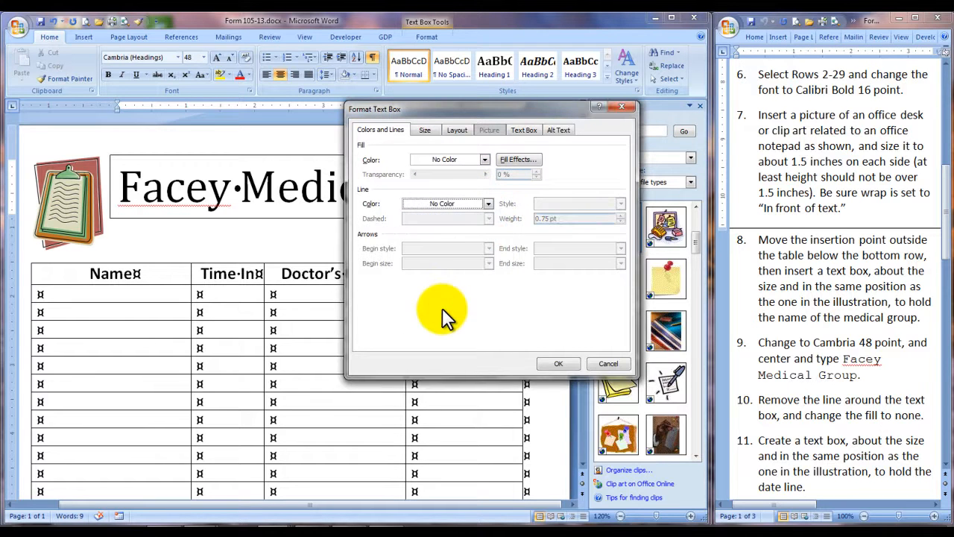
{"action": "left_click", "coordinate": [555, 363]}
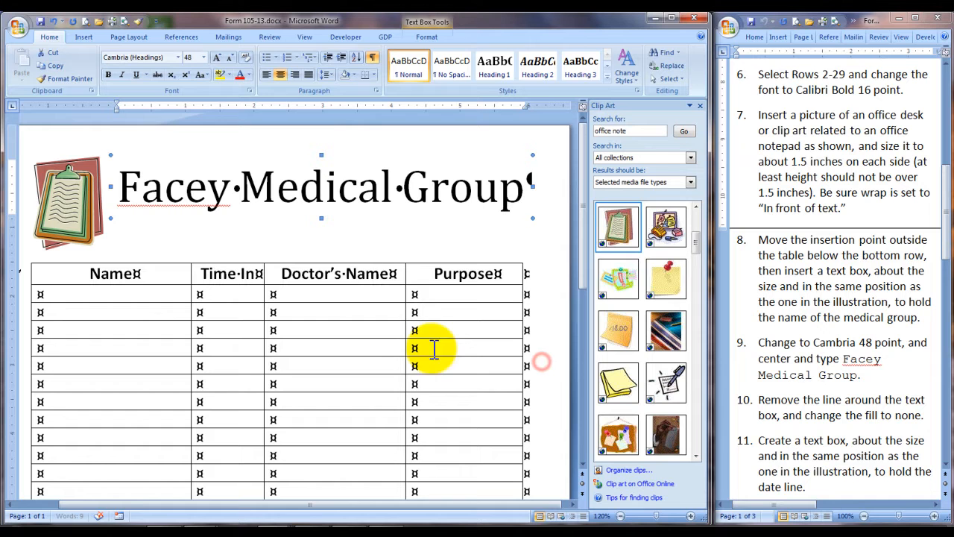
Step: Preview the form with formatting marks hidden, show the marks again, and read the instructions document from item 11 onward
{"action": "left_click", "coordinate": [374, 59]}
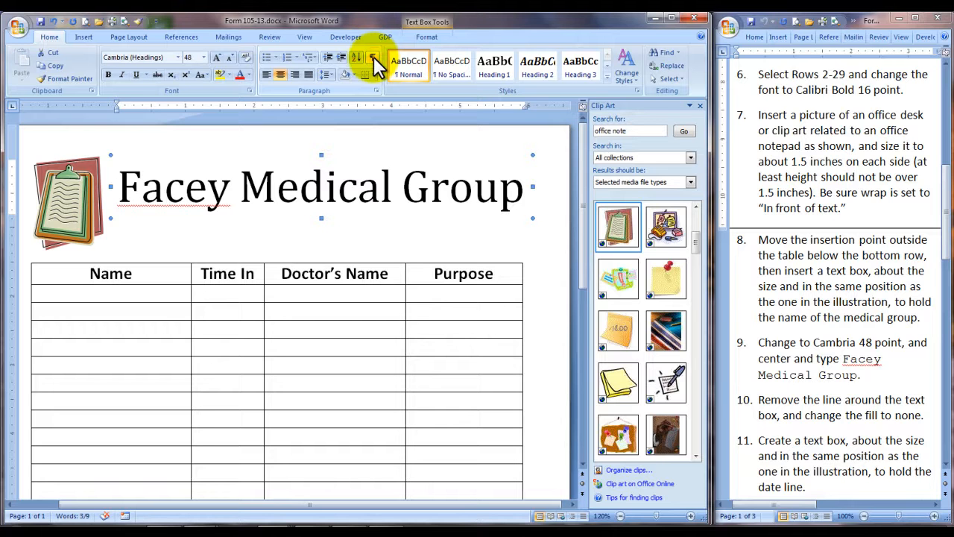
{"action": "left_click", "coordinate": [374, 61]}
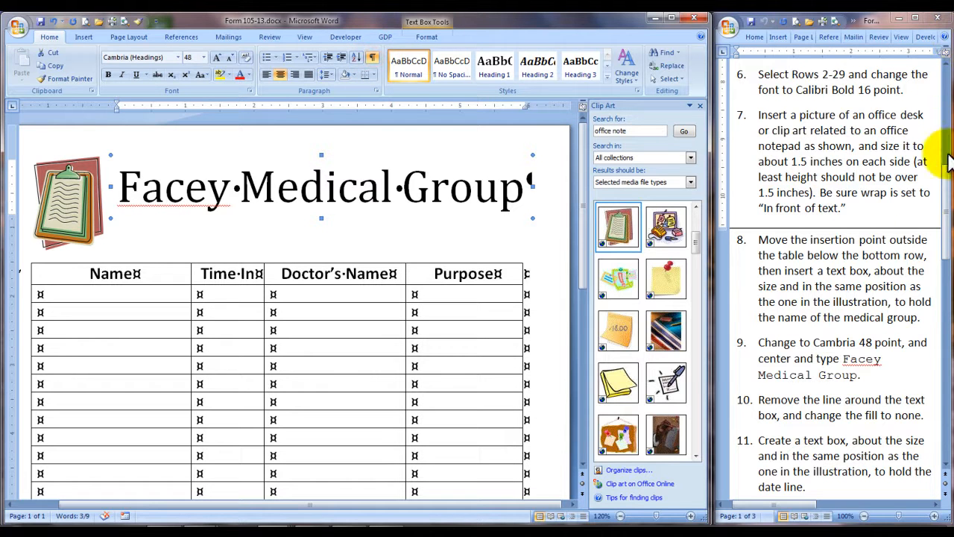
{"action": "left_click_drag", "start_coordinate": [941, 212], "coordinate": [946, 291]}
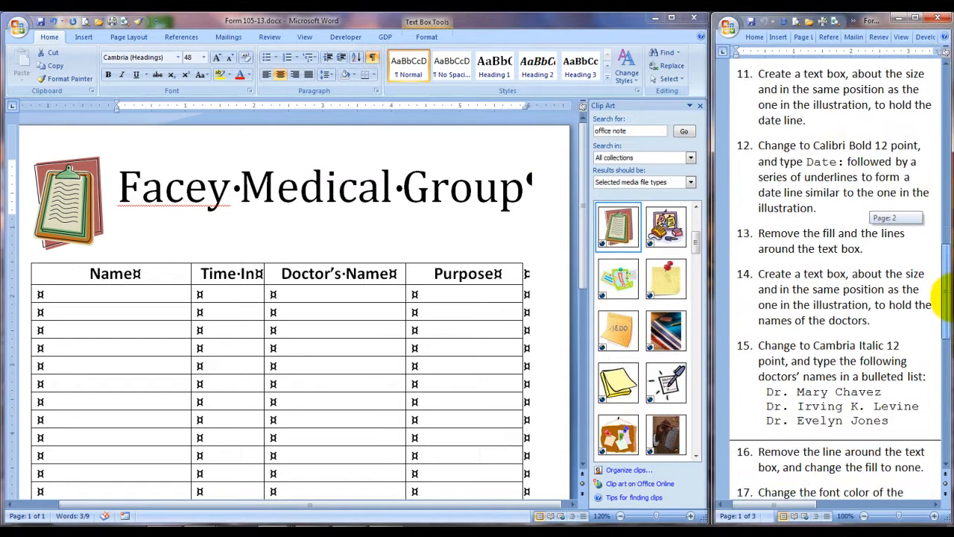